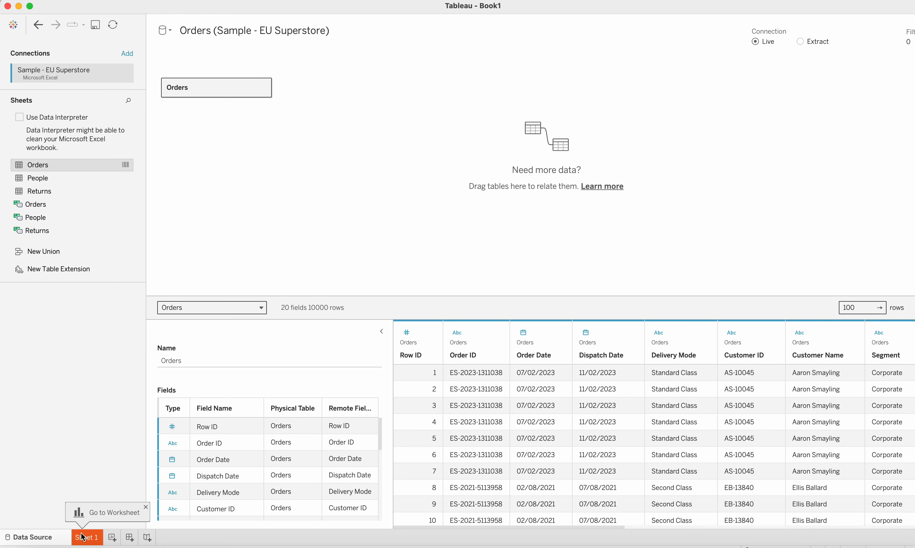
# Step: Open Sheet 1 and place Customer ID on the Rows shelf
pyautogui.click(83, 538)
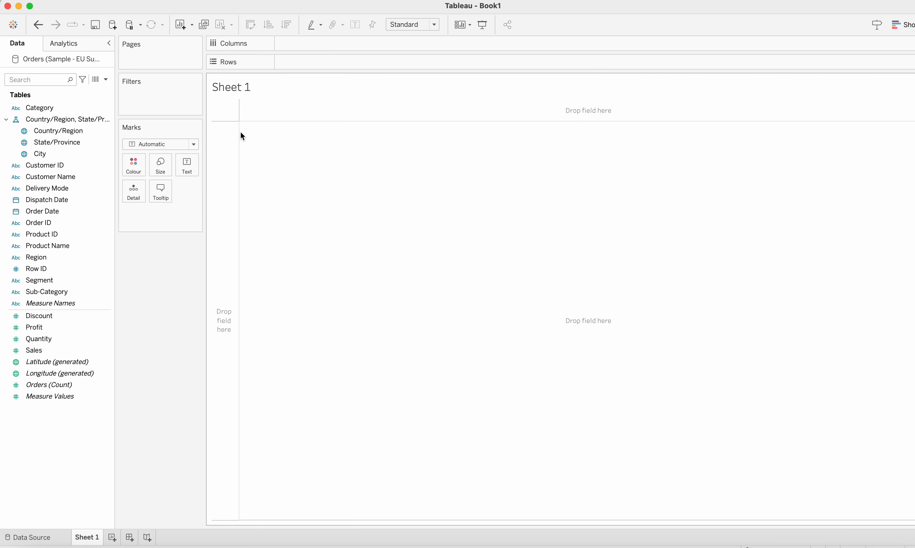
pyautogui.click(64, 168)
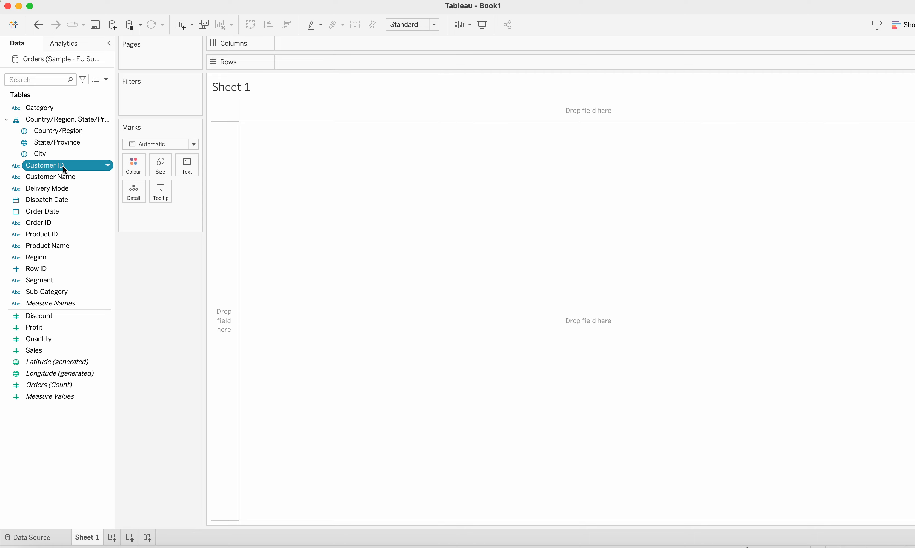
pyautogui.moveTo(64, 168); pyautogui.dragTo(346, 63)
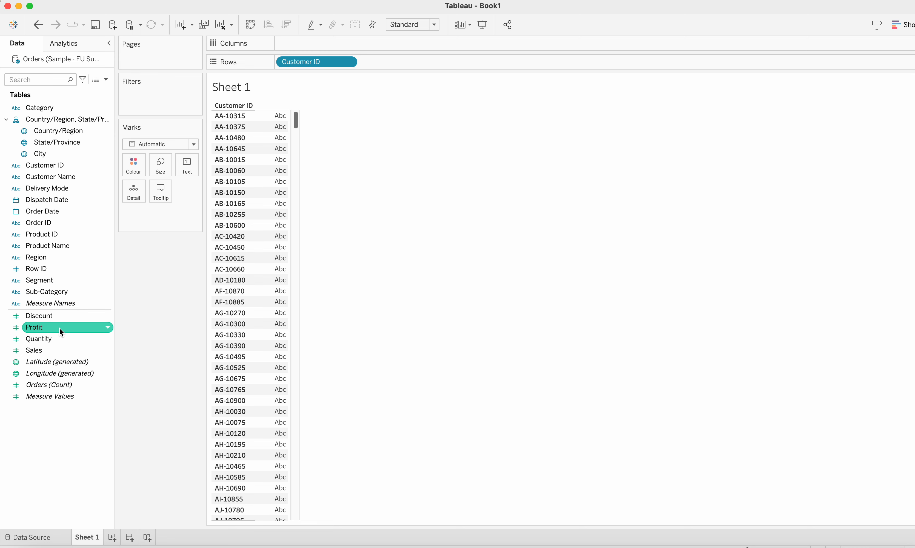
# Step: Add Profit to Rows, then move SUM(Profit) onto the Text mark to show profit values beside each customer
pyautogui.moveTo(60, 328)
pyautogui.mouseDown()
pyautogui.moveTo(218, 267)
pyautogui.moveTo(387, 159)
pyautogui.moveTo(446, 56)
pyautogui.moveTo(439, 62)
pyautogui.mouseUp()
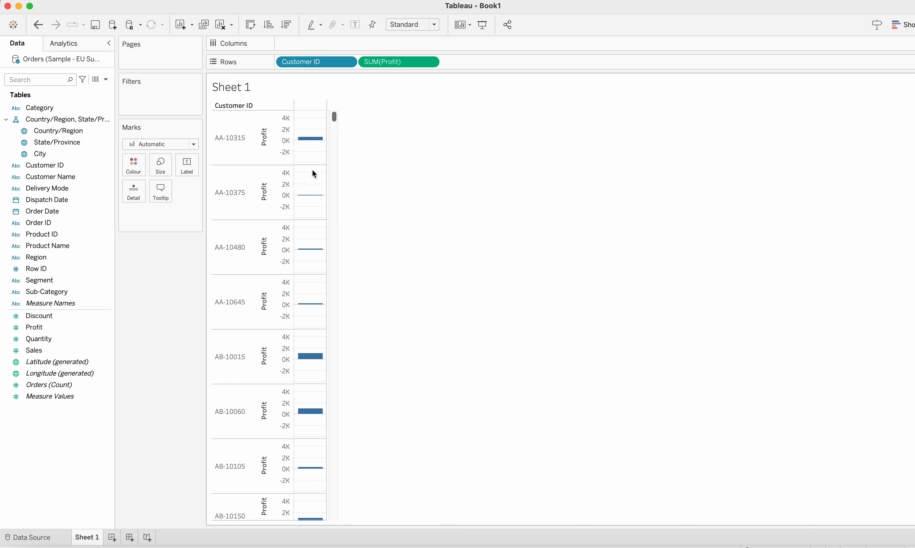
pyautogui.moveTo(314, 143)
pyautogui.moveTo(379, 63); pyautogui.dragTo(185, 168)
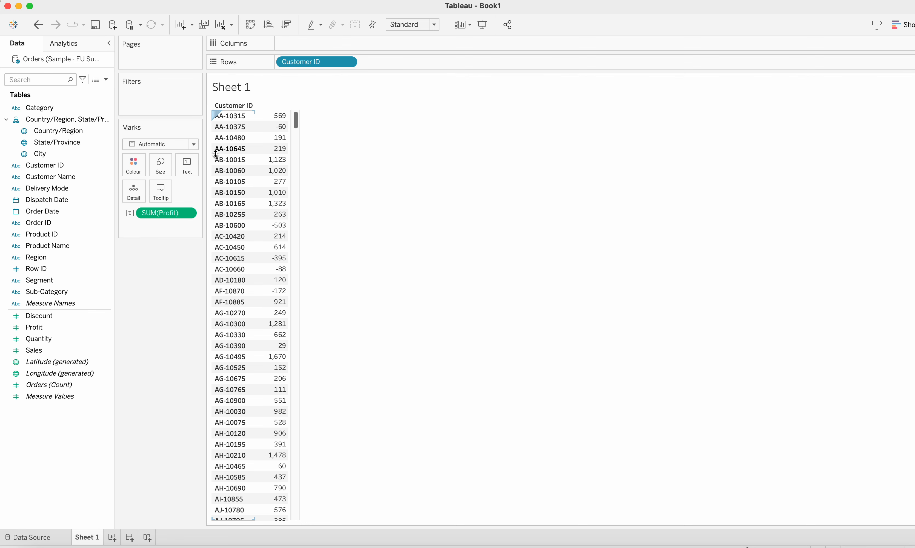
# Step: Browse the customer profit table by scrolling through the list
pyautogui.click(196, 148)
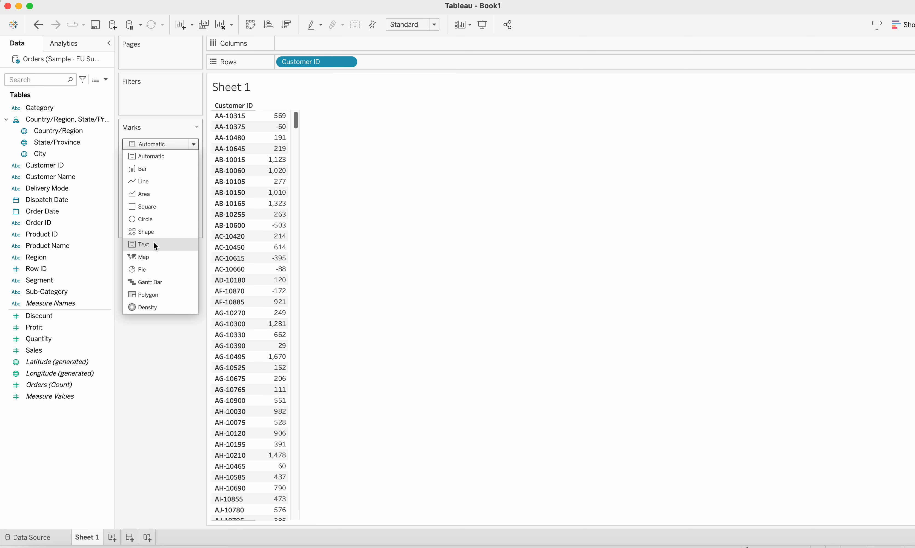
pyautogui.click(354, 176)
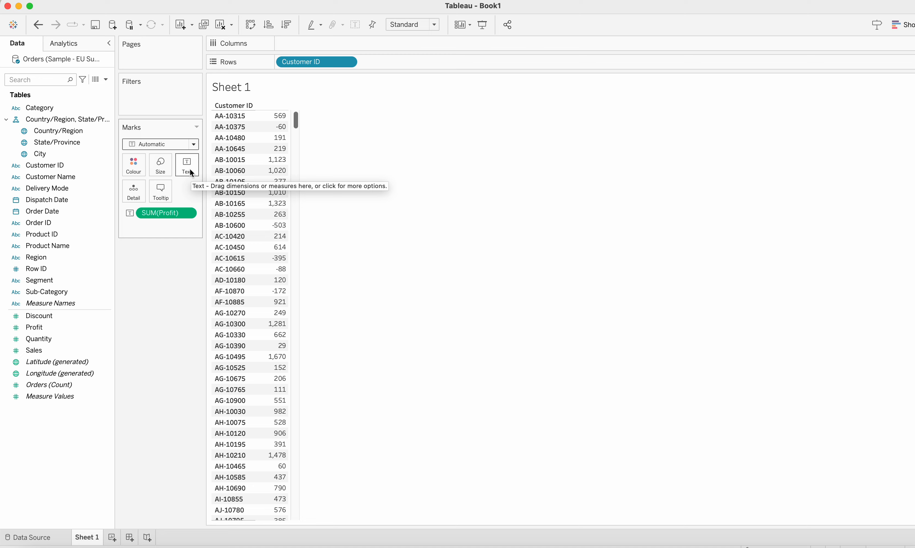
pyautogui.moveTo(287, 182)
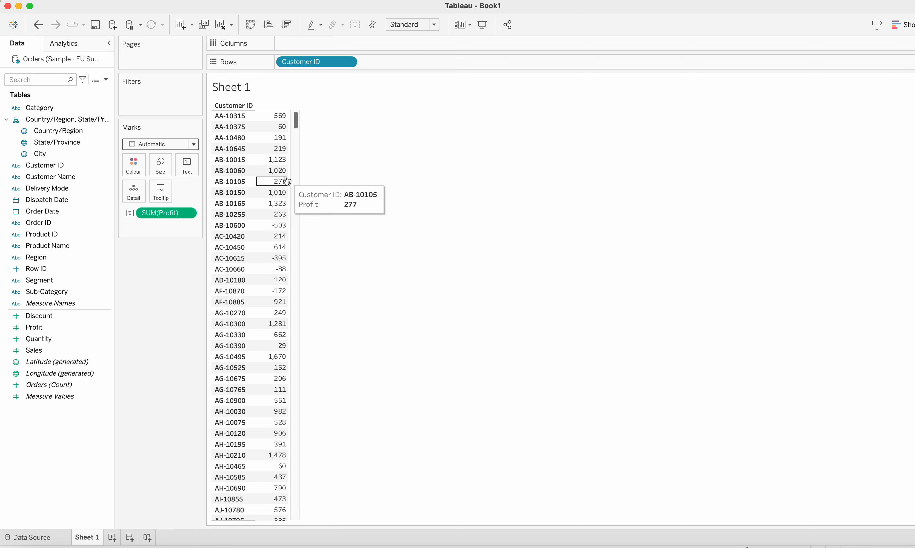
pyautogui.scroll(-20, 292, 282)
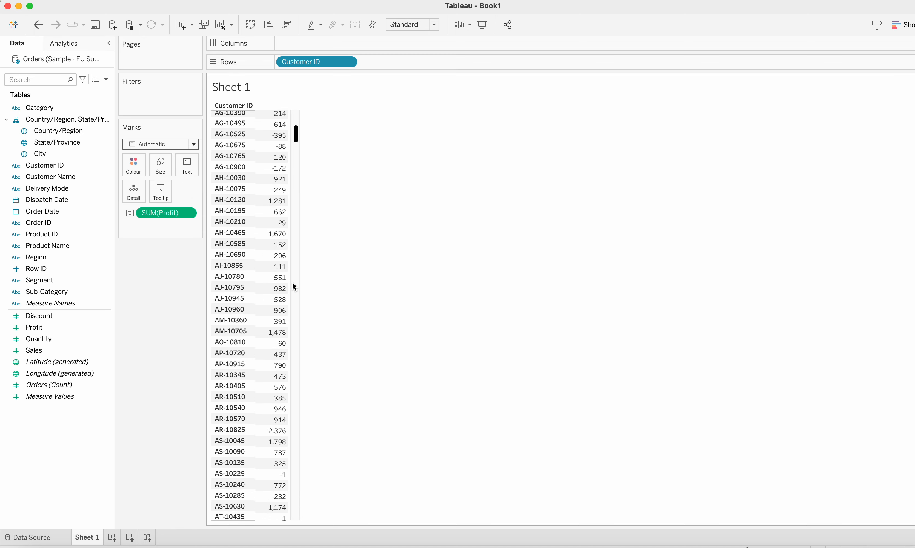
pyautogui.scroll(-20, 250, 352)
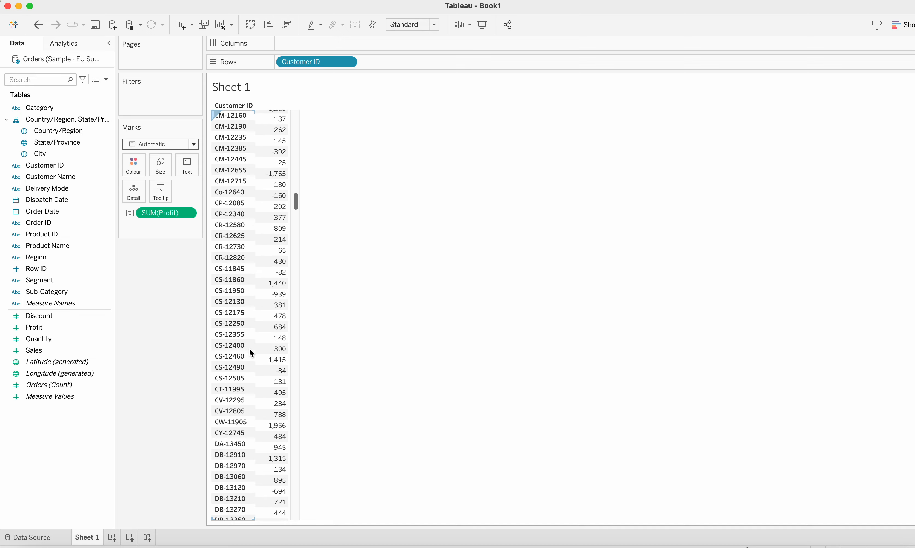
pyautogui.scroll(15, 252, 353)
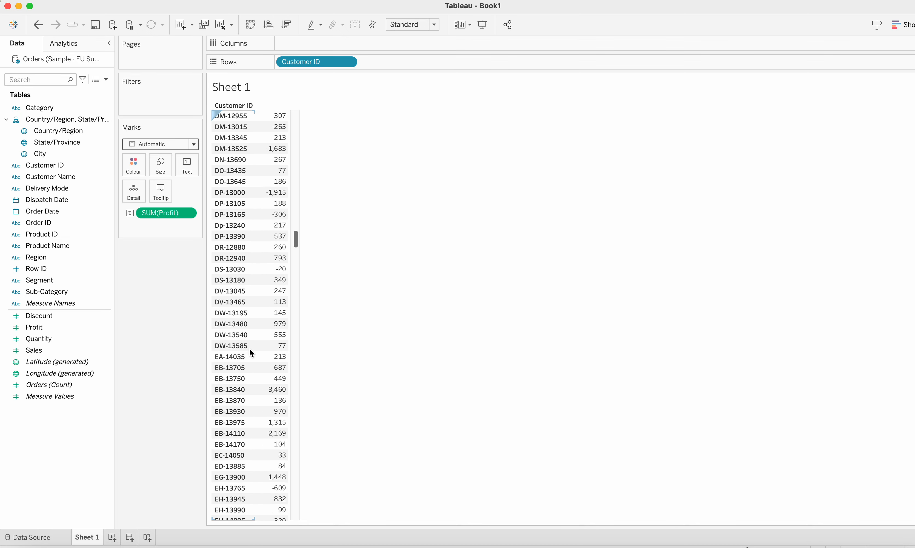
pyautogui.scroll(20, 251, 352)
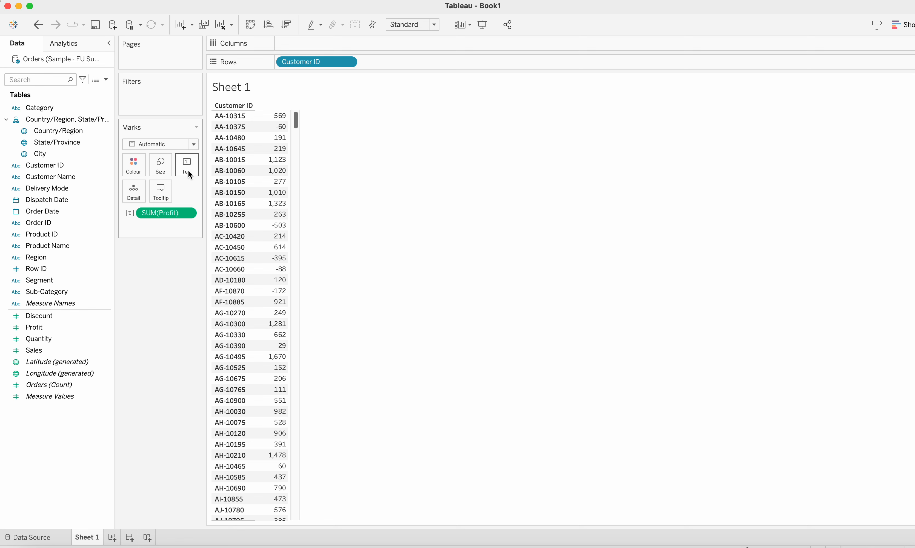
# Step: Create a calculated field named Sn with the formula INDEX()
pyautogui.click(105, 80)
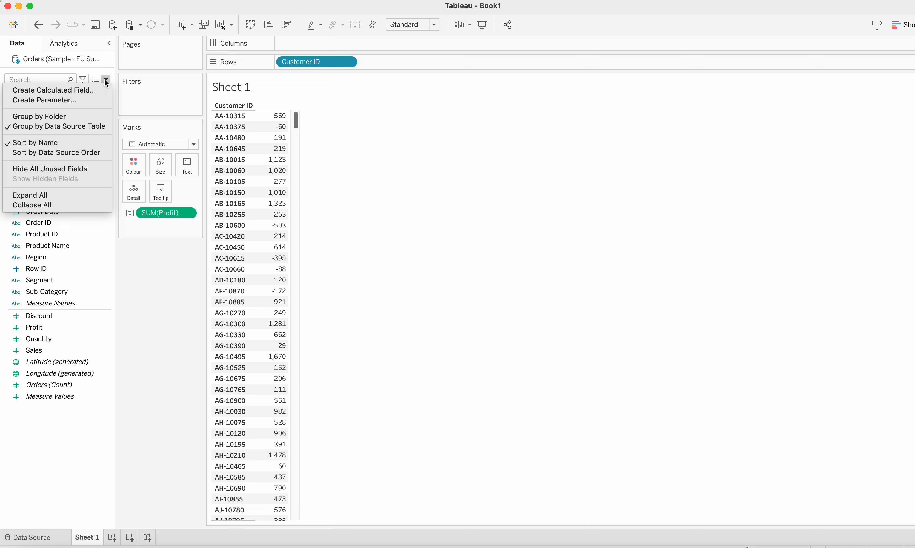
pyautogui.click(89, 91)
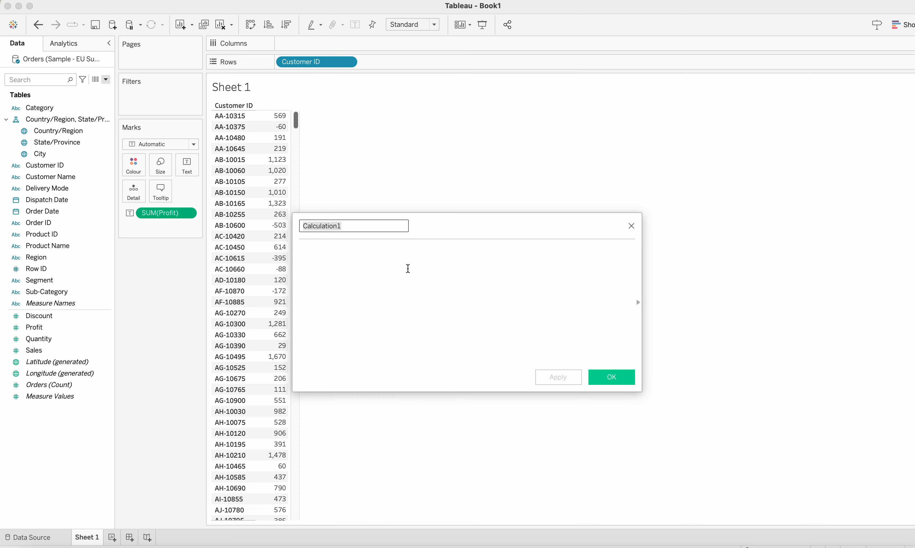
pyautogui.write('SN')
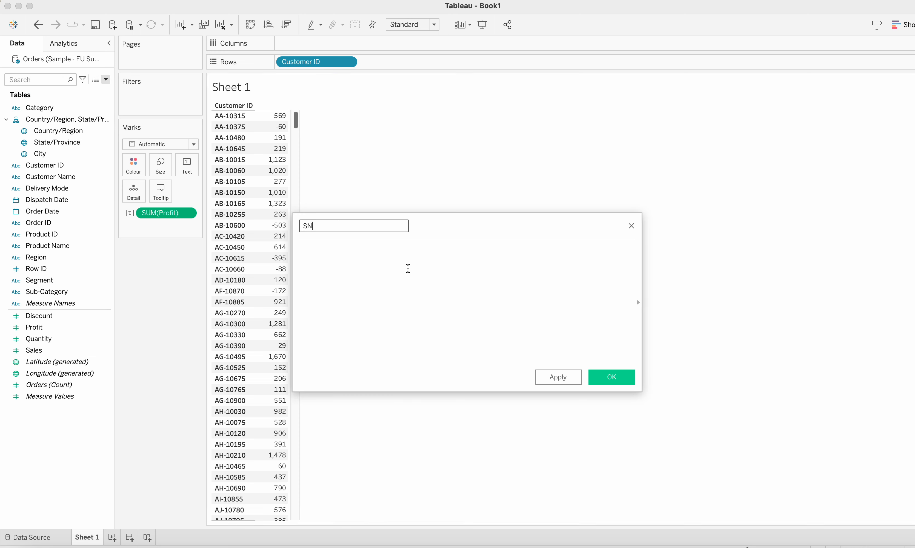
pyautogui.press('capslock')
pyautogui.press('BackSpace')
pyautogui.write('n')
pyautogui.click(411, 268)
pyautogui.write('inde')
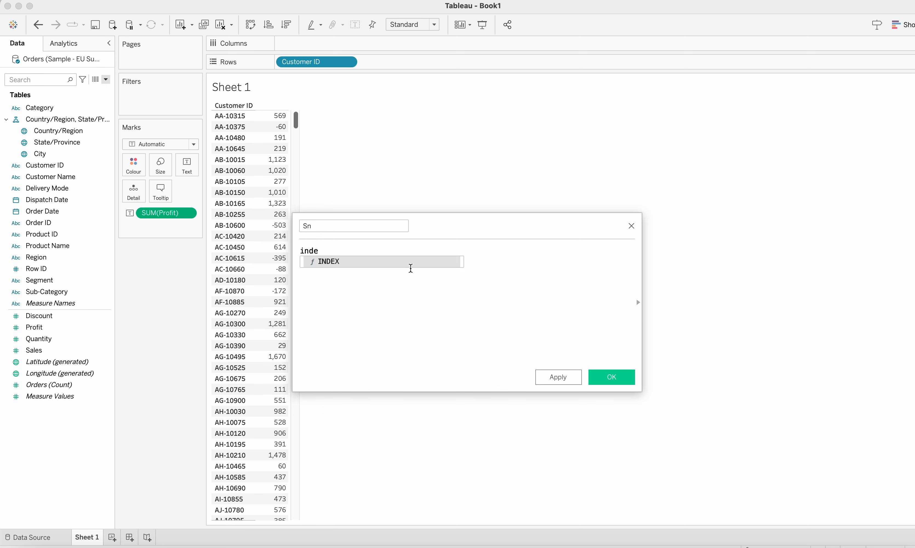
pyautogui.press('Return')
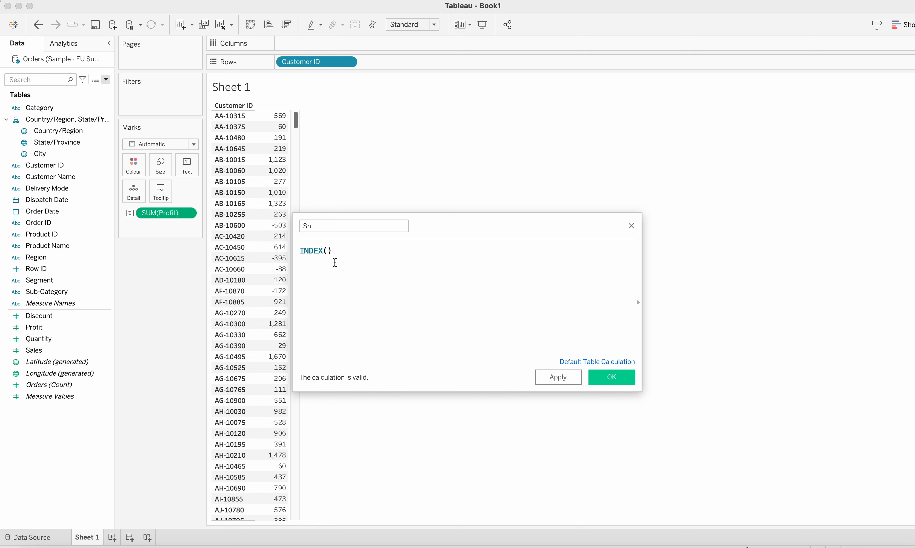
pyautogui.click(620, 378)
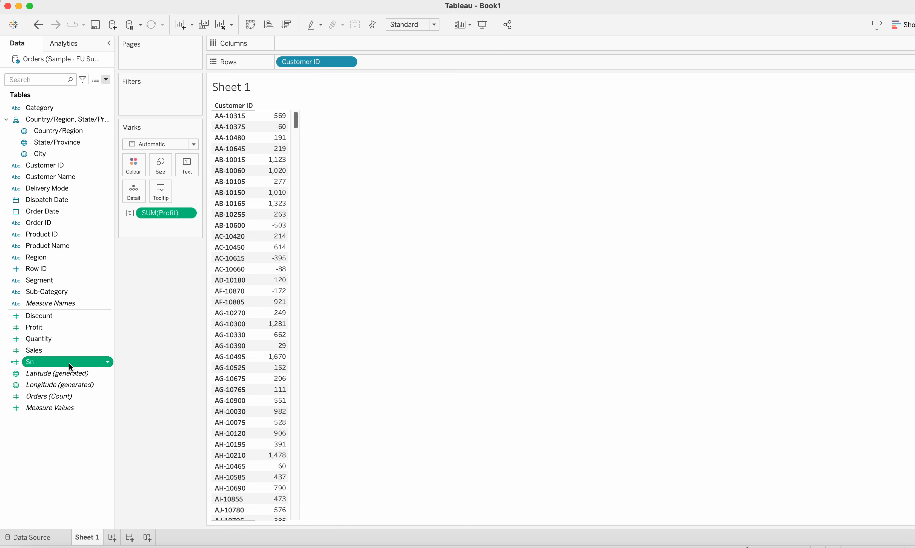
pyautogui.moveTo(69, 362); pyautogui.dragTo(381, 59)
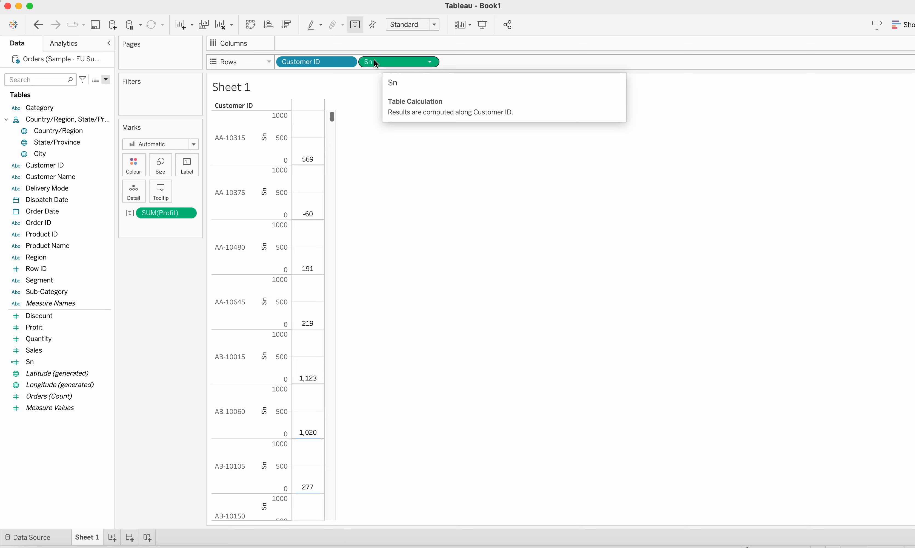
pyautogui.click(429, 61)
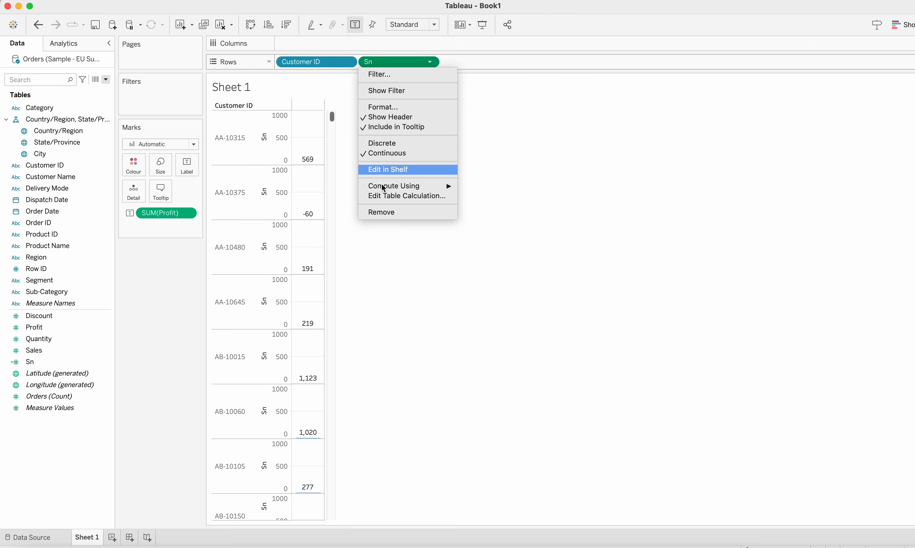
pyautogui.click(379, 216)
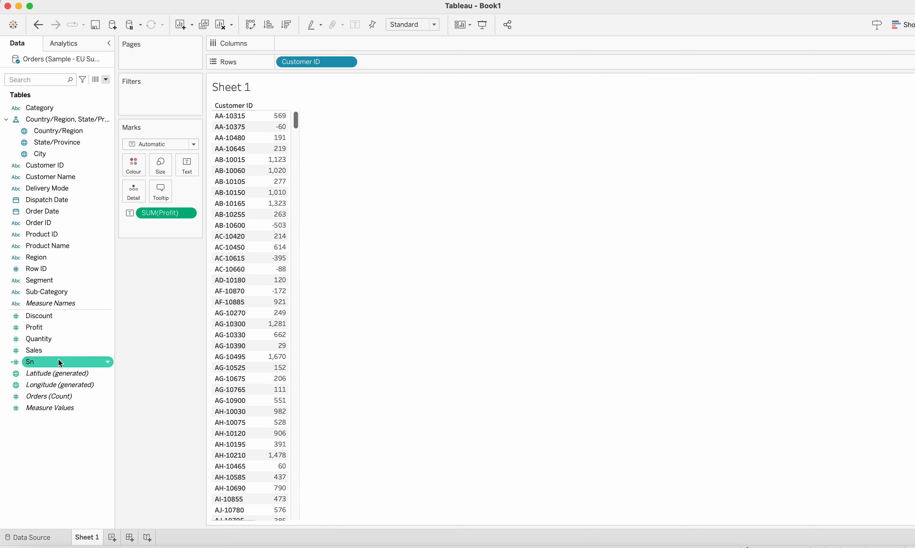
# Step: Convert Sn to discrete and place it on Rows before Customer ID
pyautogui.click(106, 361)
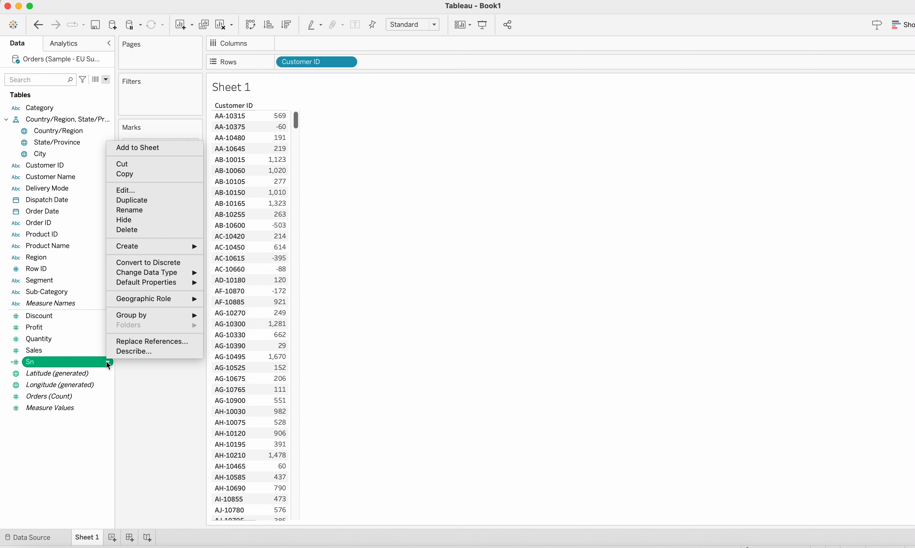
pyautogui.click(174, 263)
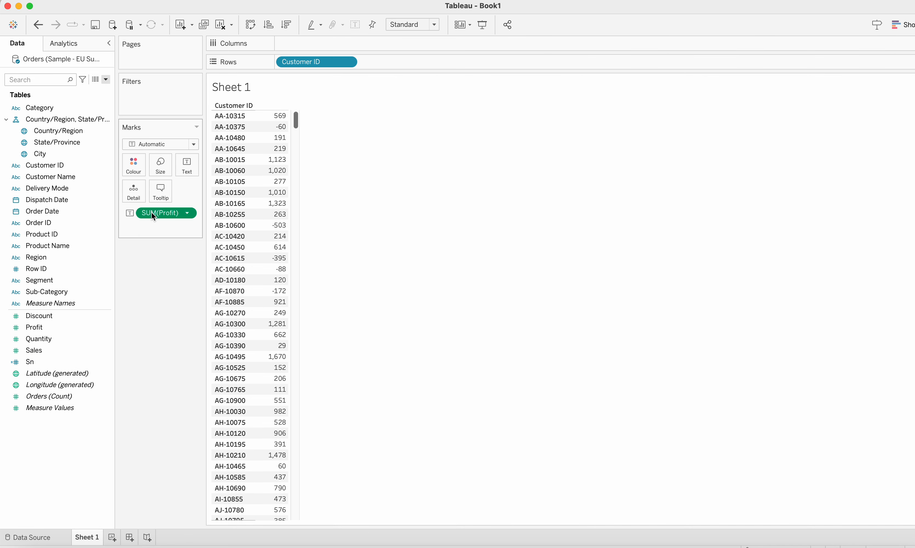
pyautogui.click(32, 363)
pyautogui.moveTo(32, 364); pyautogui.dragTo(279, 63)
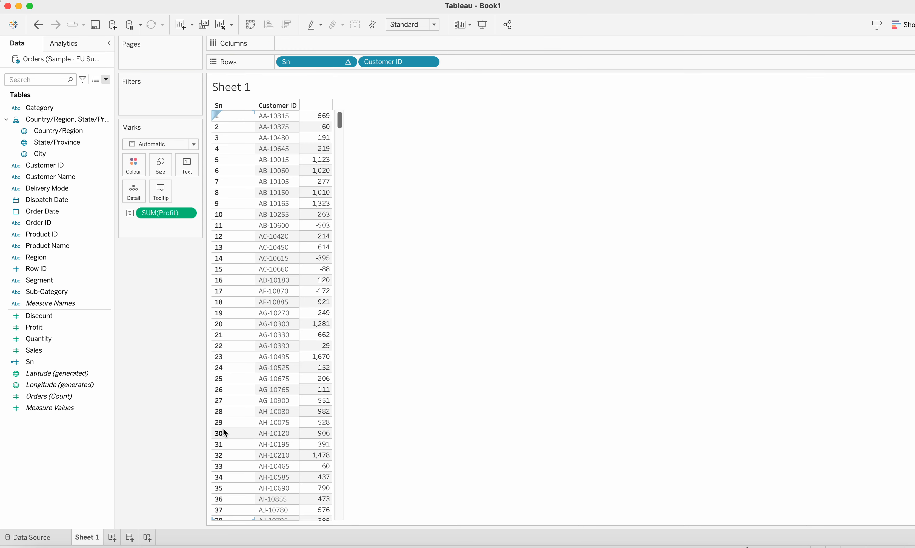
pyautogui.scroll(-15, 224, 428)
pyautogui.scroll(14, 224, 432)
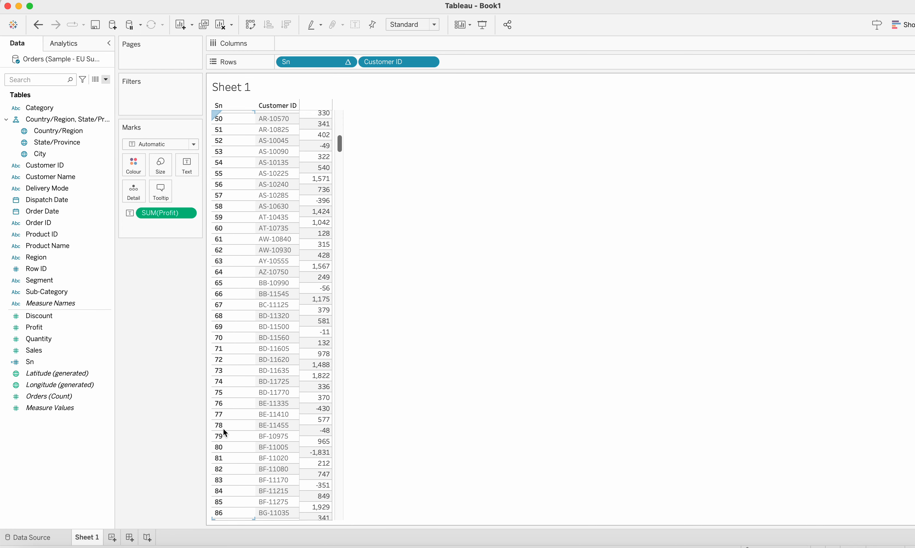
pyautogui.scroll(3, 223, 429)
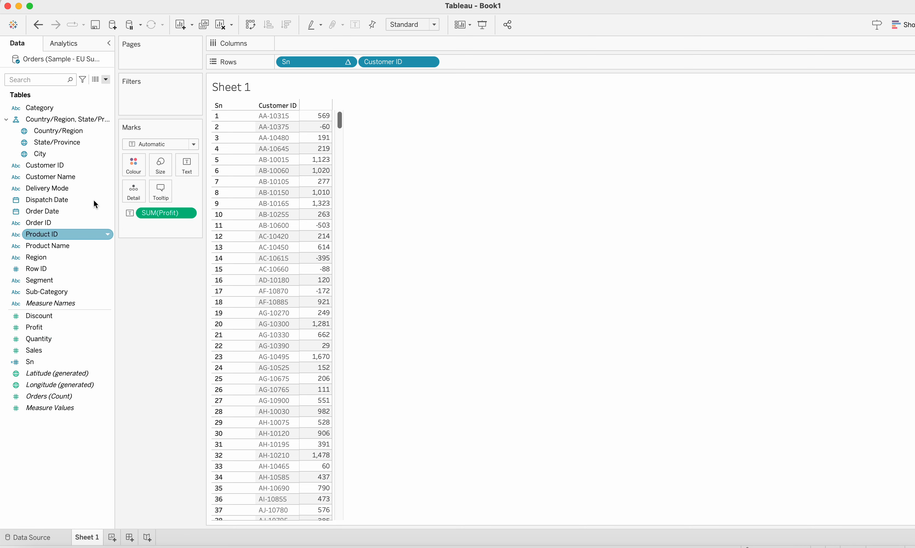
# Step: Create a parameter named Row per page with the Integer data type
pyautogui.click(107, 79)
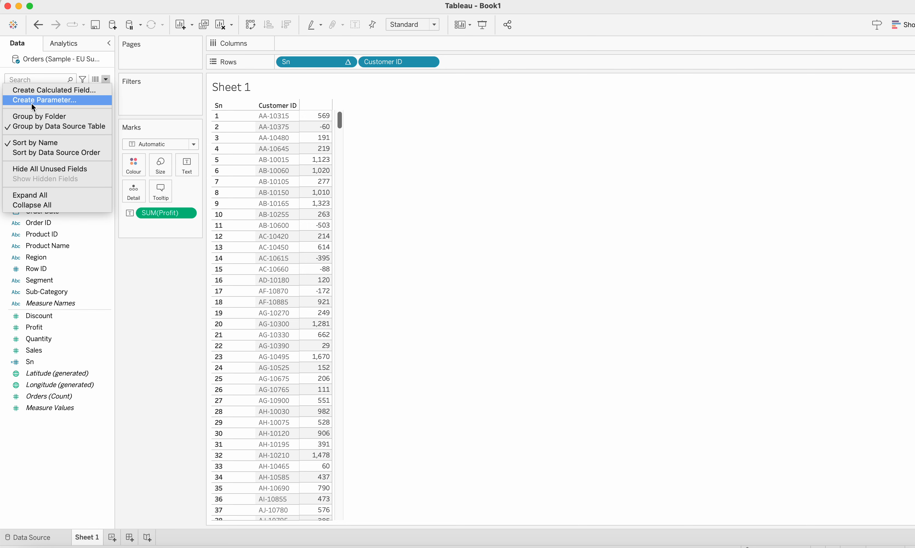
pyautogui.click(61, 102)
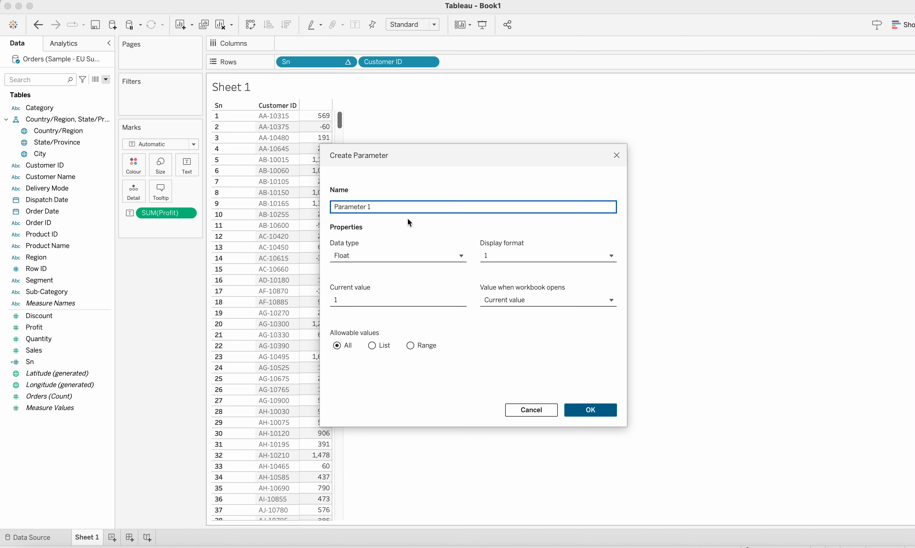
pyautogui.moveTo(376, 207); pyautogui.dragTo(340, 207)
pyautogui.write('Row per page')
pyautogui.click(427, 257)
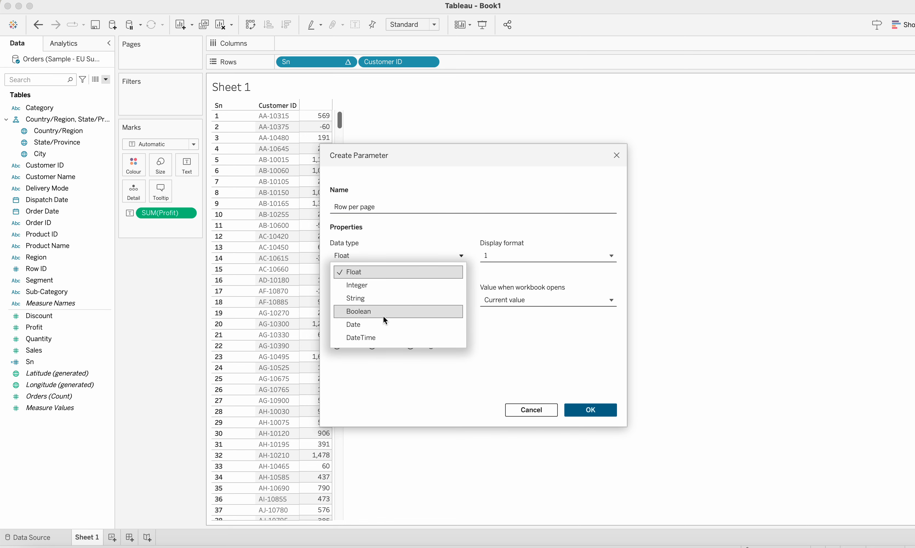
pyautogui.click(403, 285)
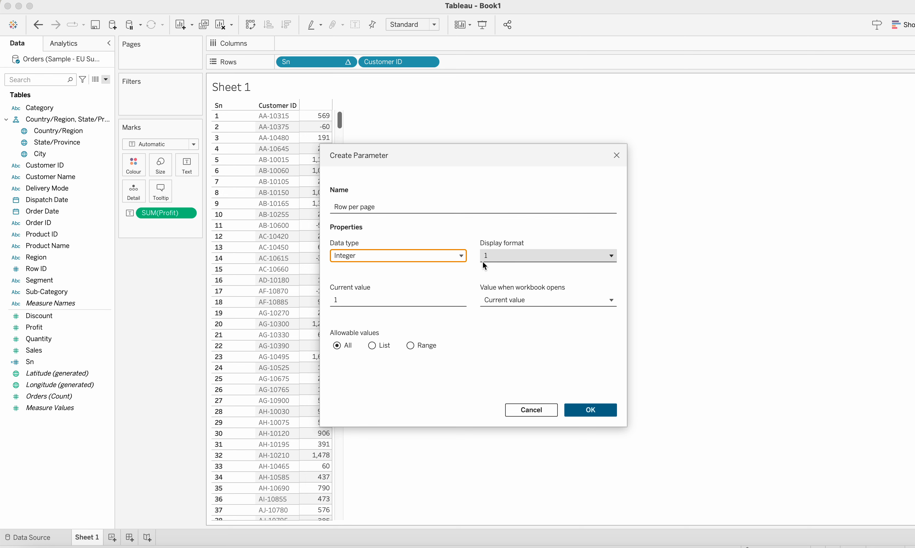
# Step: Set the parameter's current value to 10 and keep Current value as the value when the workbook opens
pyautogui.click(422, 302)
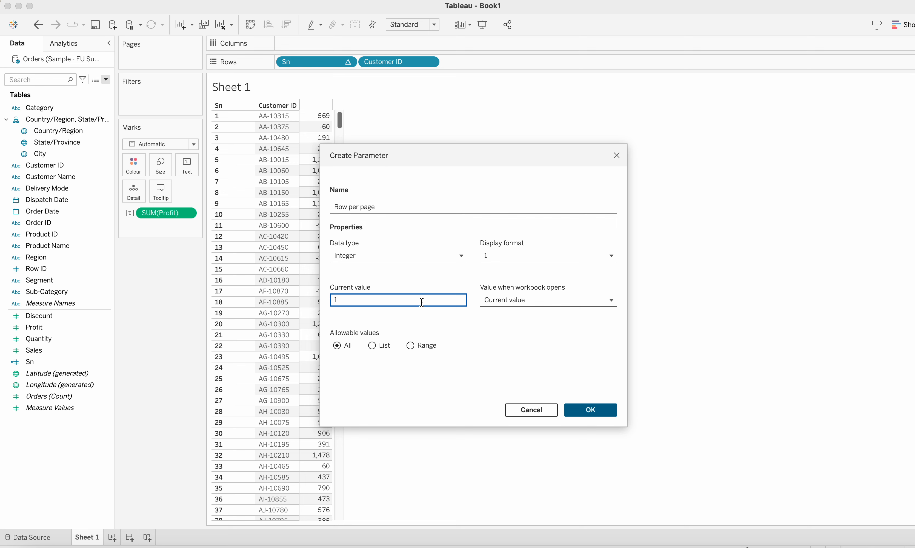
pyautogui.write('o')
pyautogui.press('BackSpace')
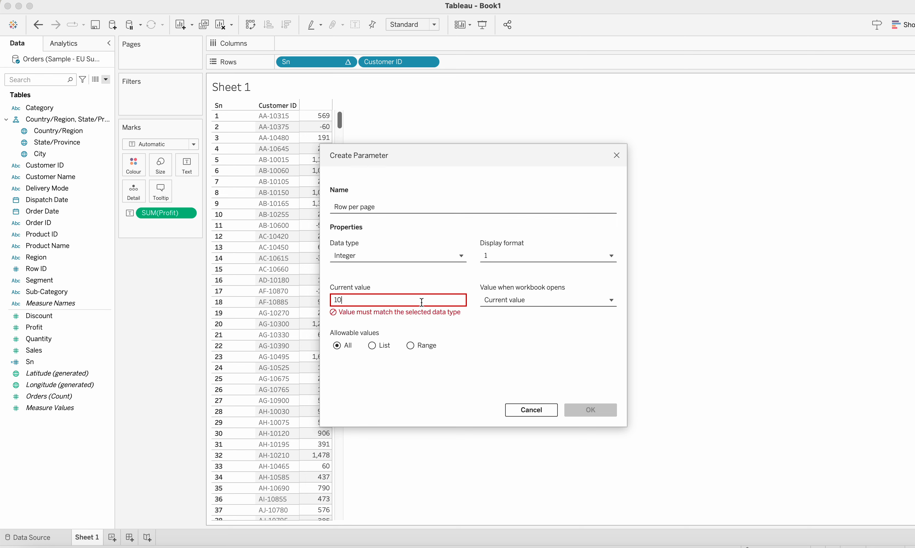
pyautogui.write('0')
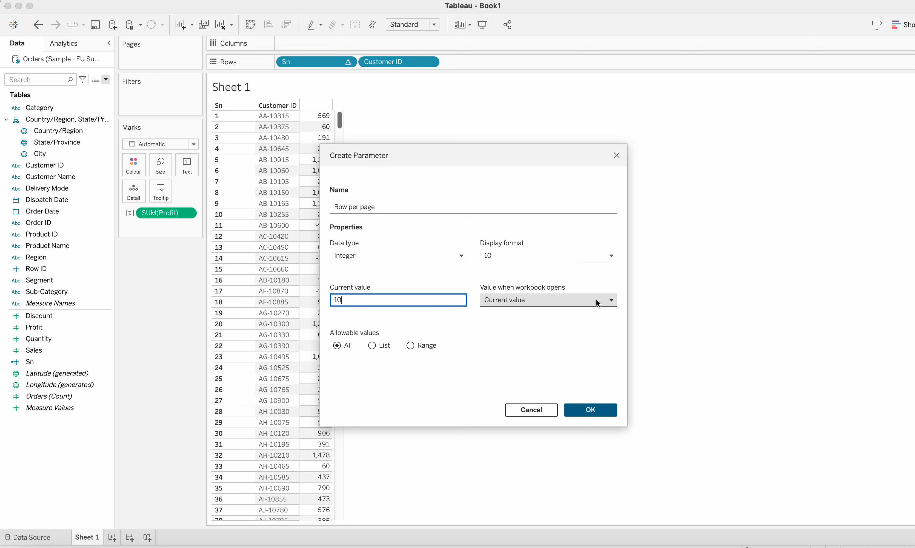
pyautogui.click(611, 300)
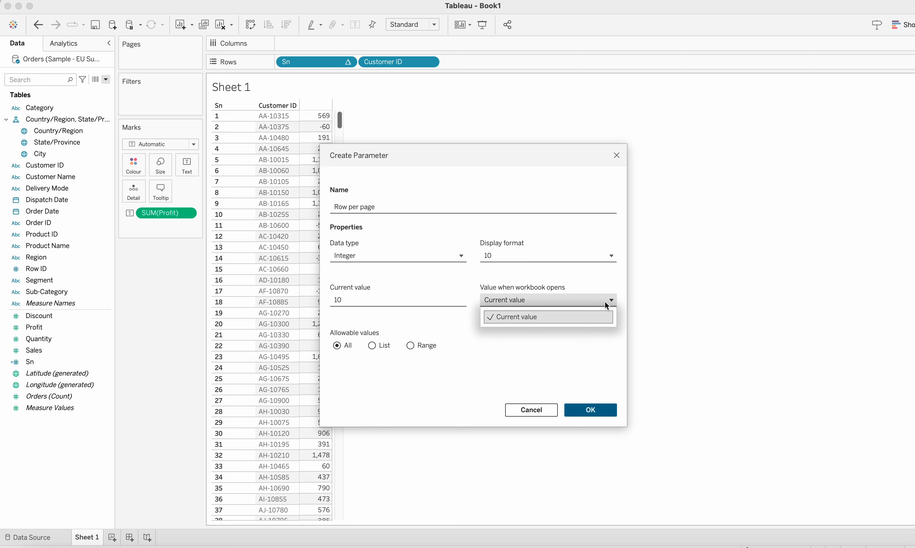
pyautogui.click(574, 318)
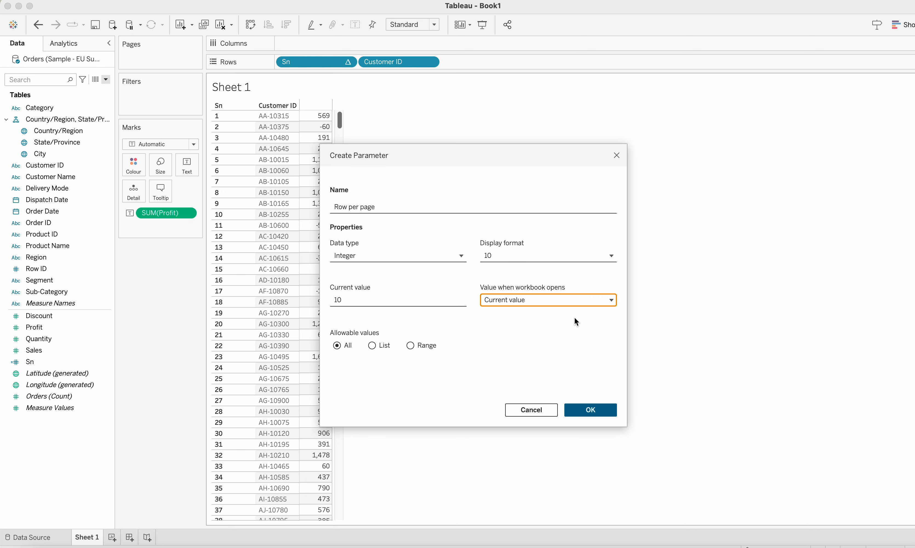
# Step: Restrict the Row per page parameter to a range of values with a minimum of 10
pyautogui.click(411, 347)
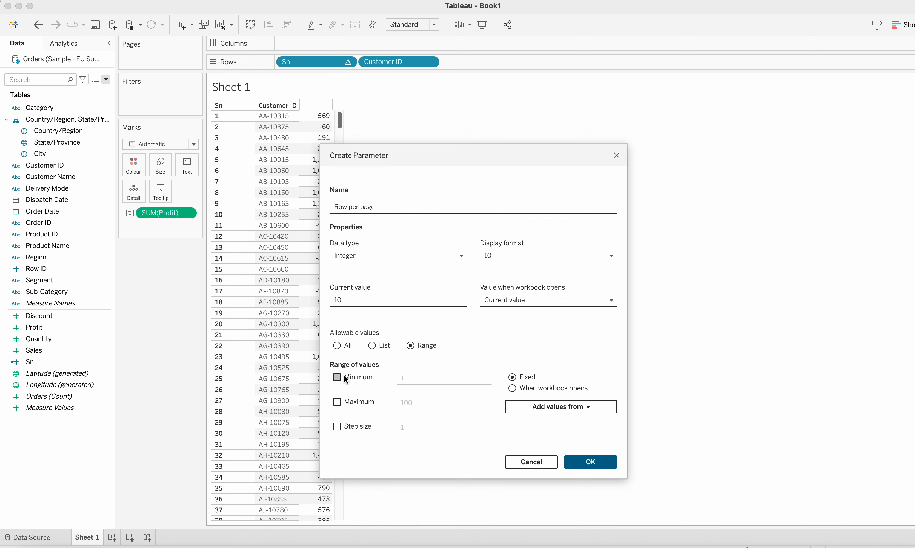
pyautogui.click(339, 380)
pyautogui.click(428, 375)
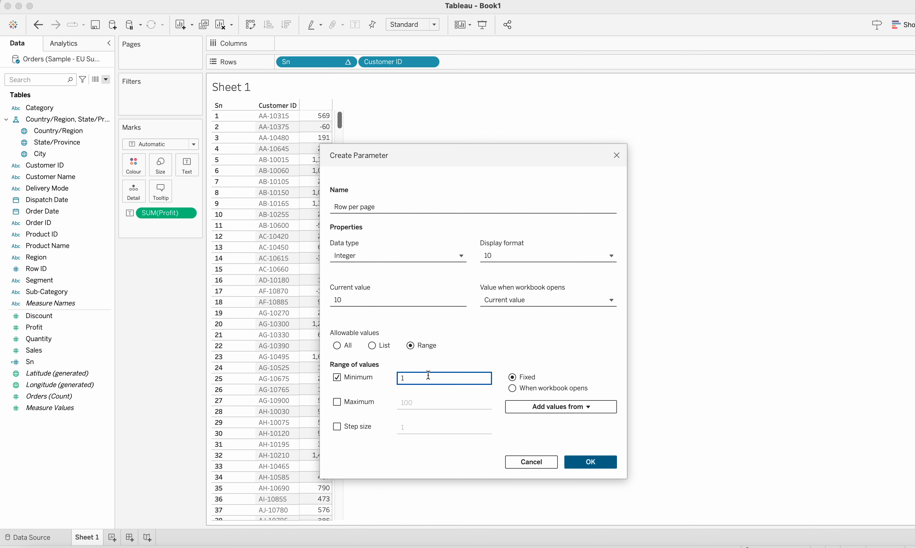
pyautogui.write('0')
# Step: Enable a maximum for the range and set it to 50
pyautogui.click(337, 402)
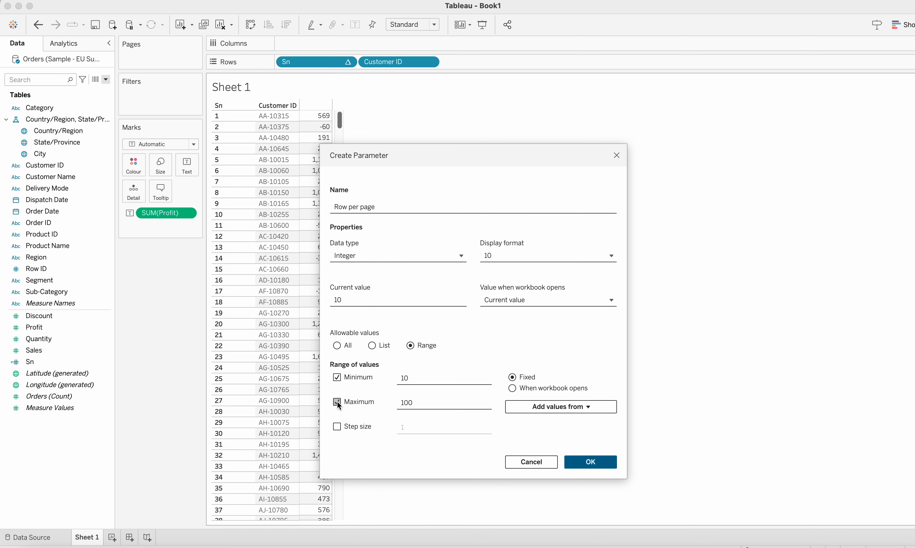
pyautogui.click(425, 402)
pyautogui.press('BackSpace')
pyautogui.press('BackSpace')
pyautogui.press('BackSpace')
pyautogui.write('50')
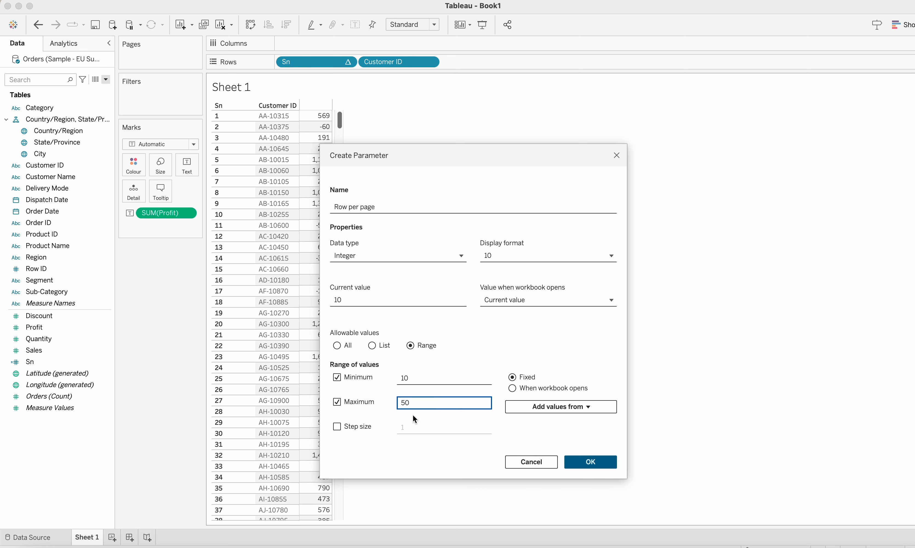
# Step: Enable a step size of 10 and finish creating the parameter
pyautogui.click(337, 427)
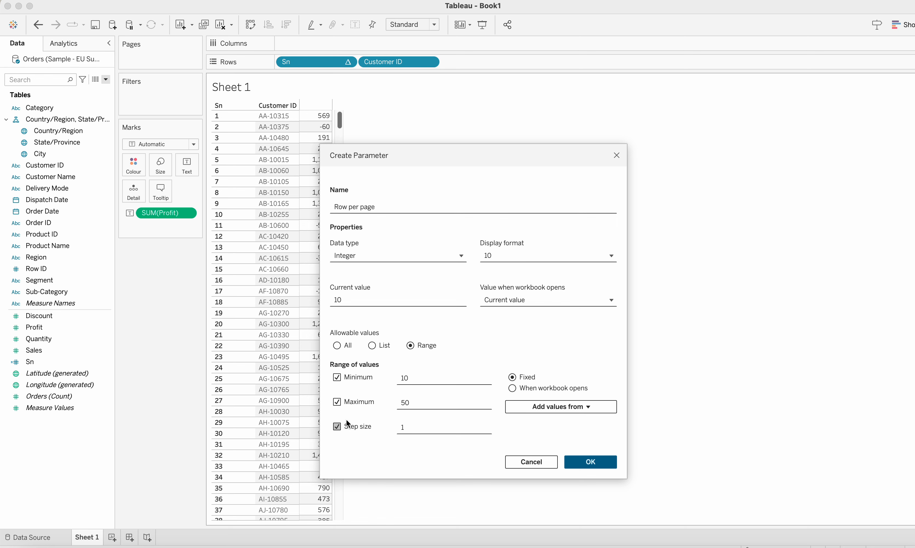
pyautogui.click(411, 430)
pyautogui.click(439, 449)
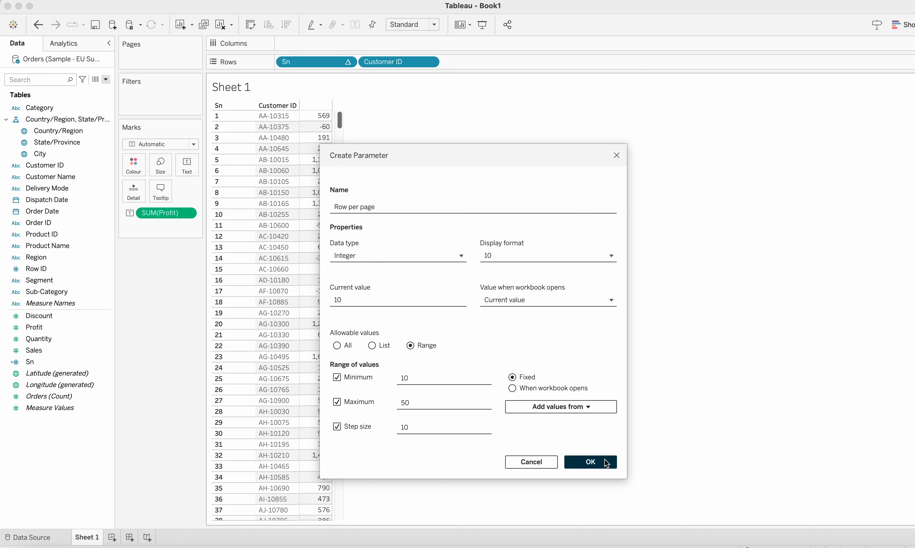
pyautogui.click(591, 462)
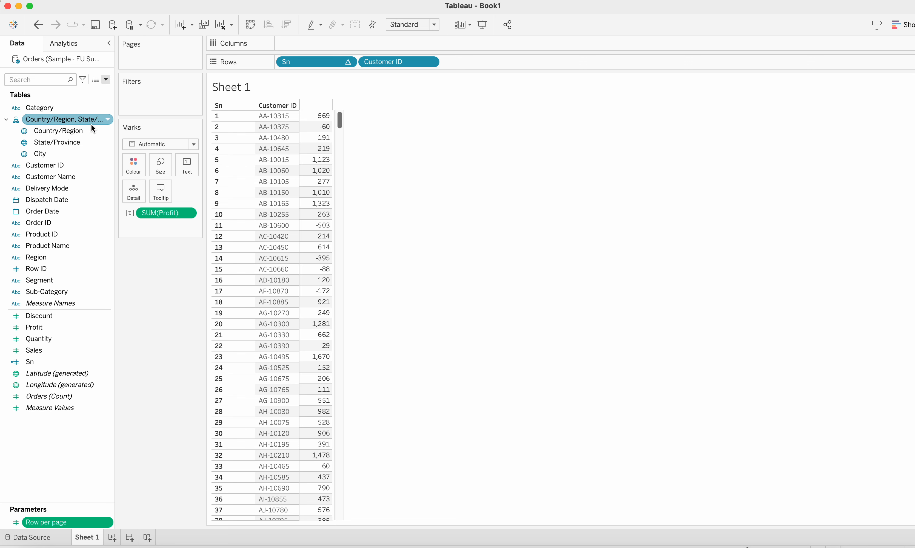
# Step: Start a new calculated field and name it Page number
pyautogui.click(106, 79)
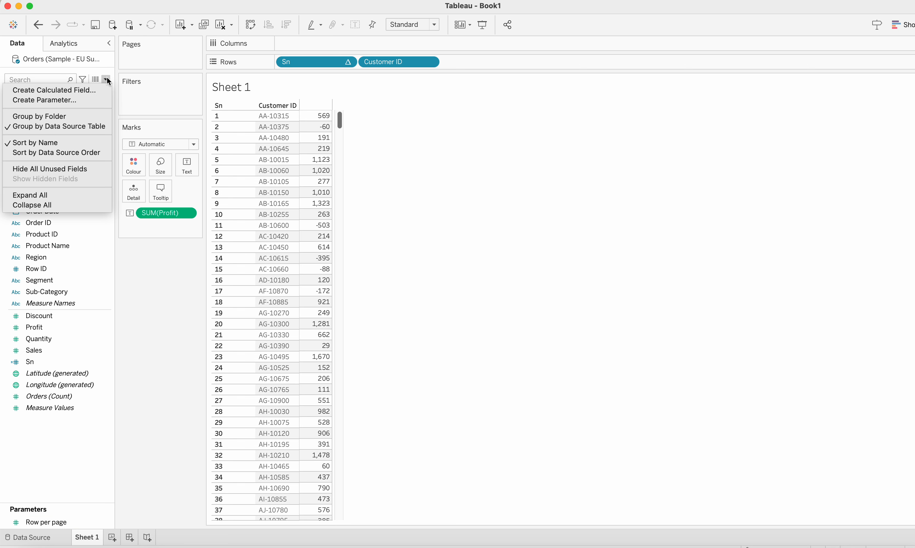
pyautogui.click(91, 90)
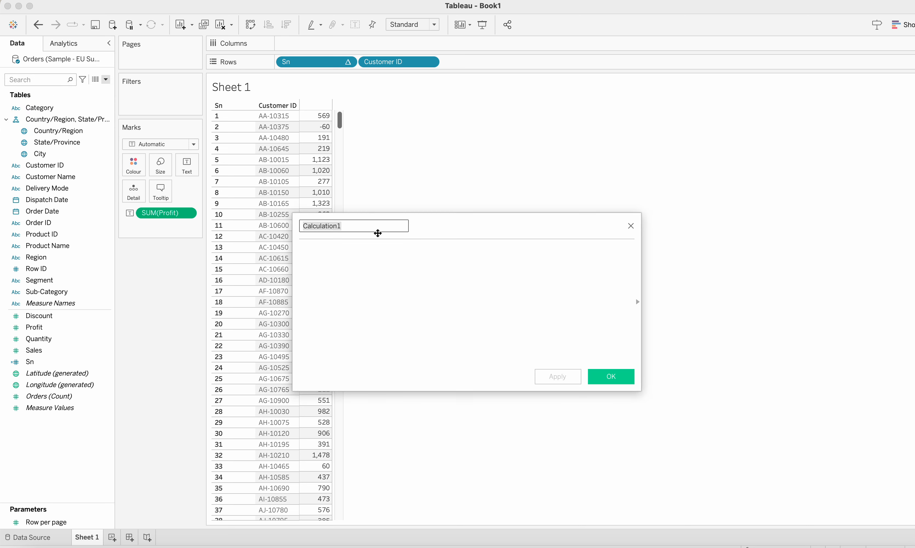
pyautogui.write('p')
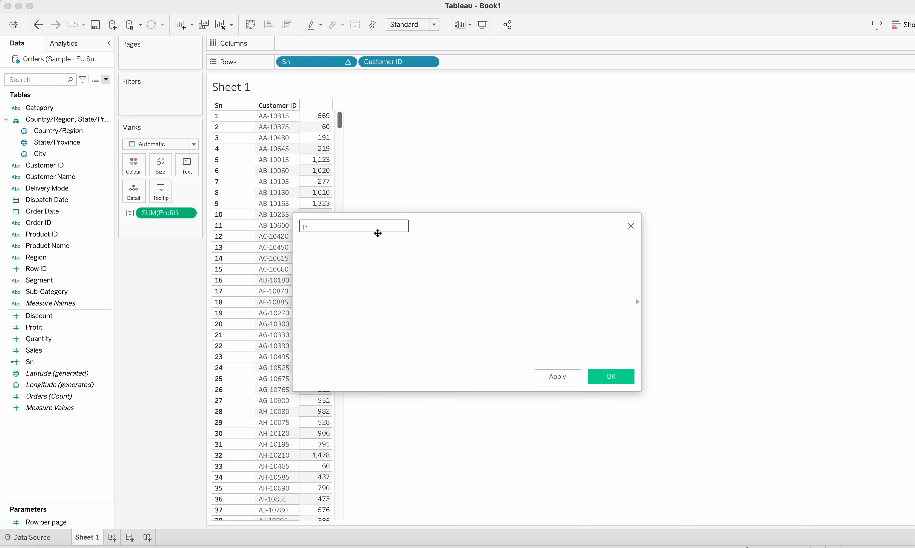
pyautogui.press('BackSpace')
pyautogui.write('Page number')
pyautogui.click(374, 259)
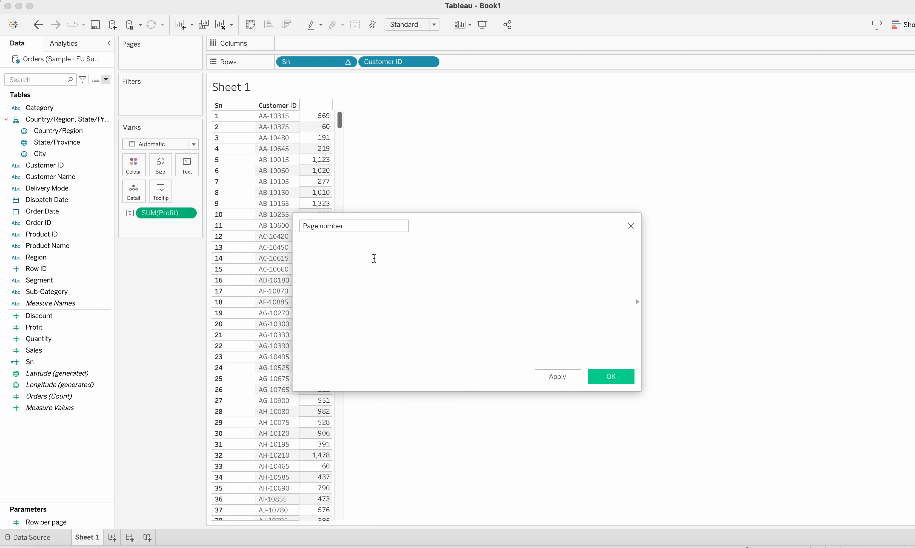
# Step: Enter the formula [Sn]/[Row per page] for Page number
pyautogui.write('[Sn]')
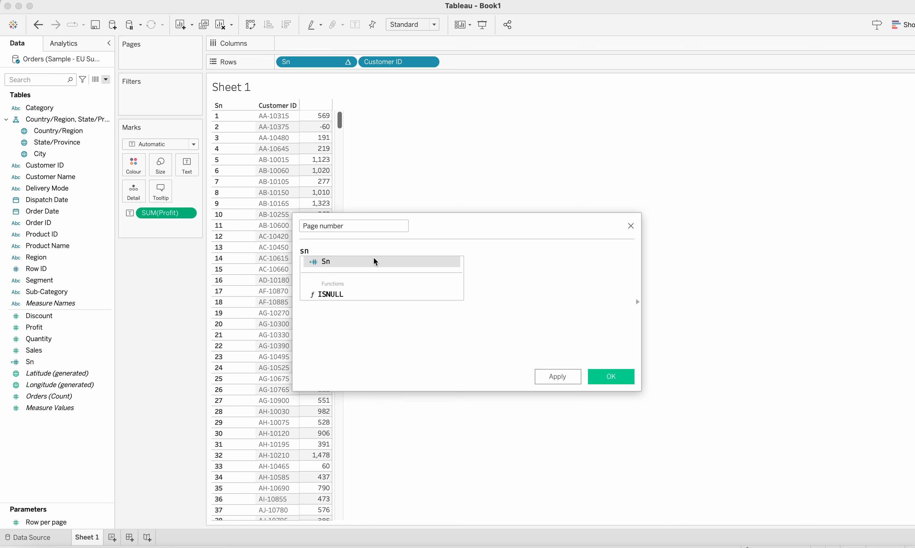
pyautogui.write('/')
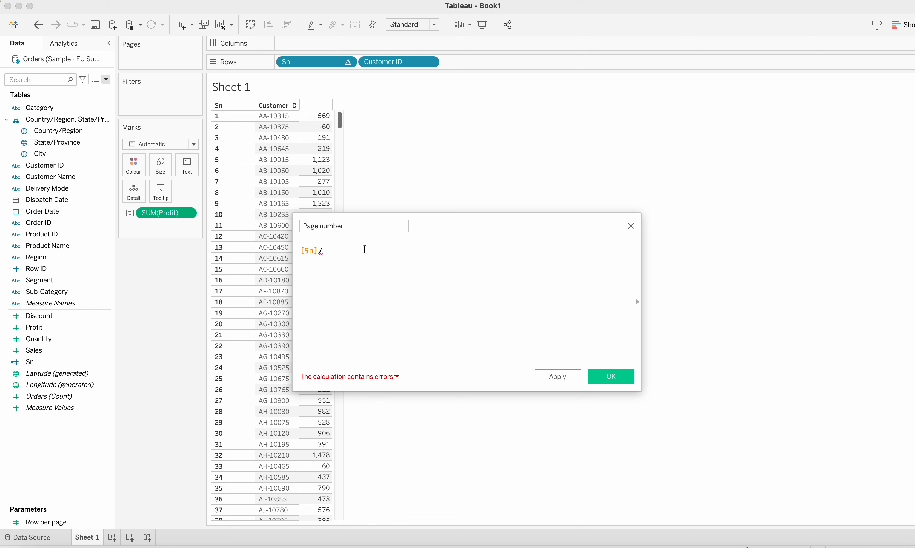
pyautogui.write('ro')
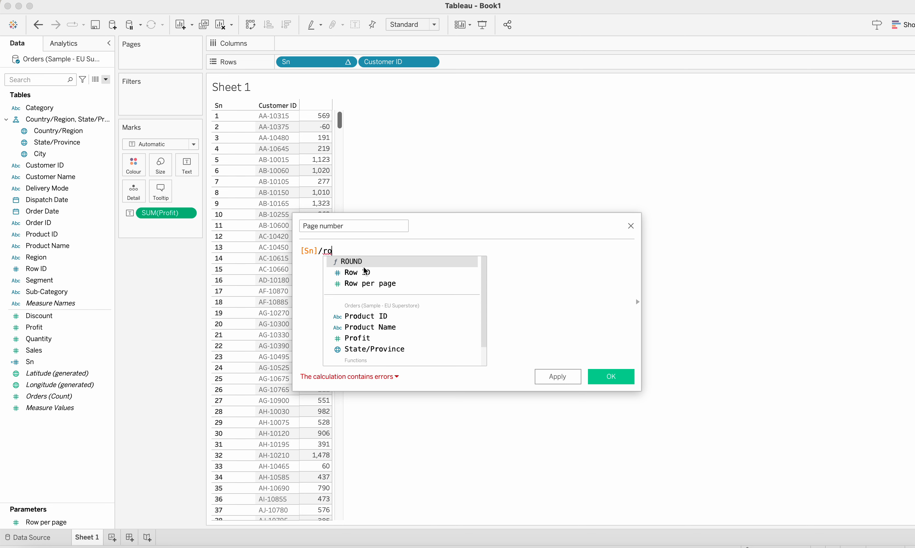
pyautogui.click(369, 285)
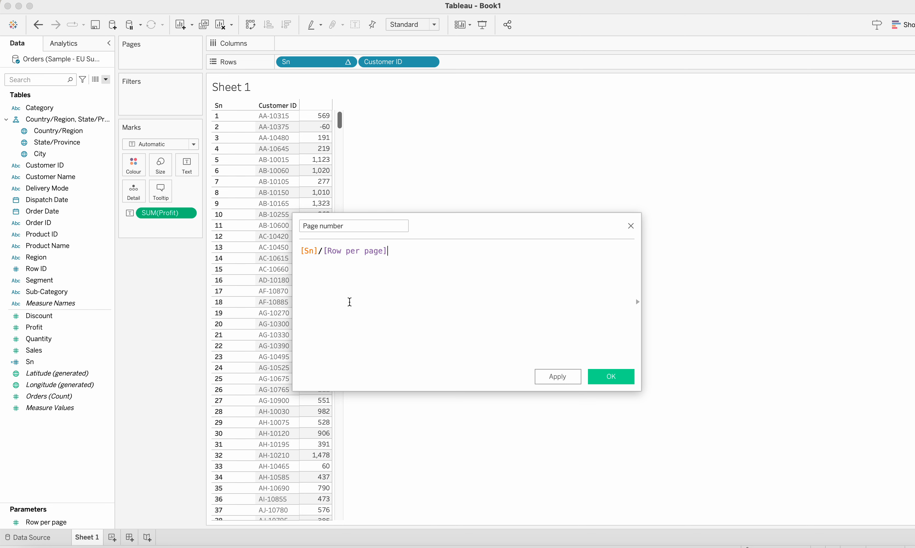
# Step: Wrap [Sn] in INT() and add an opening parenthesis at the start of the formula
pyautogui.click(300, 250)
pyautogui.write('im')
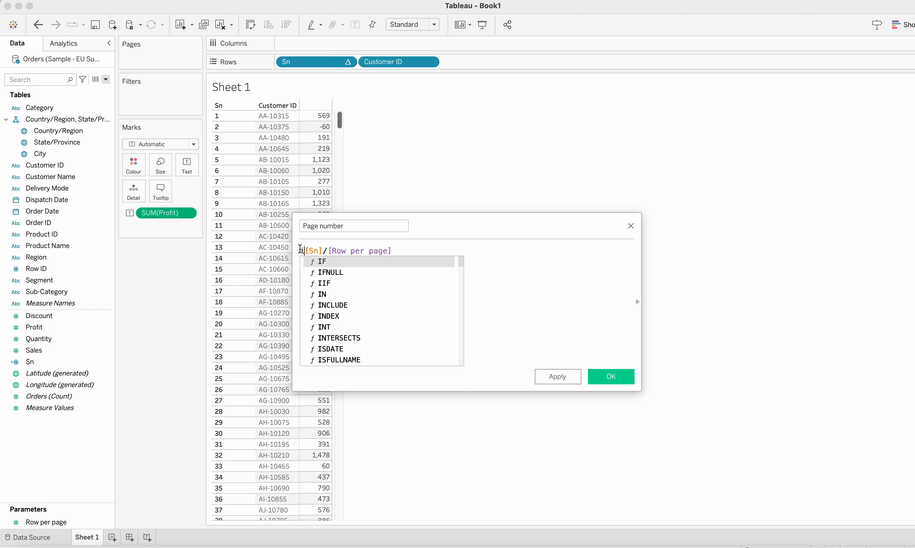
pyautogui.press('BackSpace')
pyautogui.press('BackSpace')
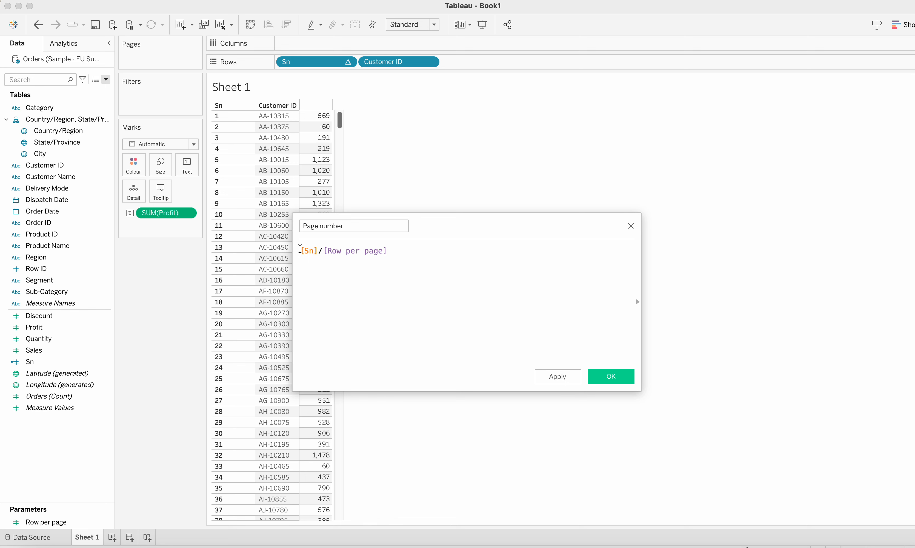
pyautogui.write('INT')
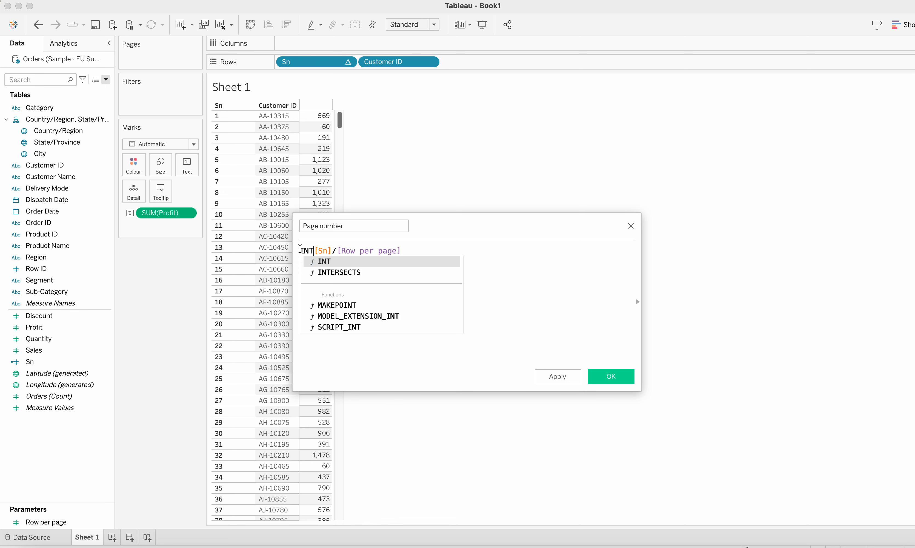
pyautogui.press('Return')
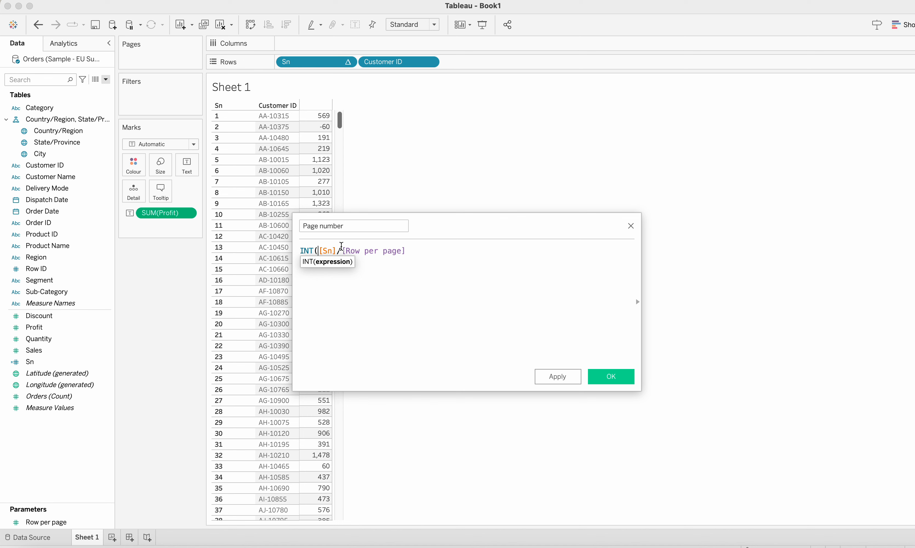
pyautogui.click(337, 251)
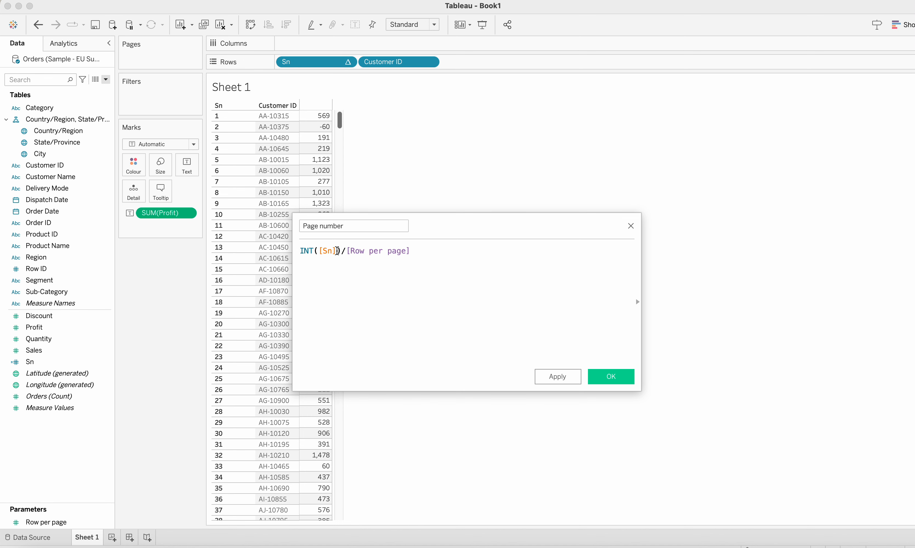
pyautogui.write(')')
pyautogui.click(317, 251)
pyautogui.press('Left')
pyautogui.write('(')
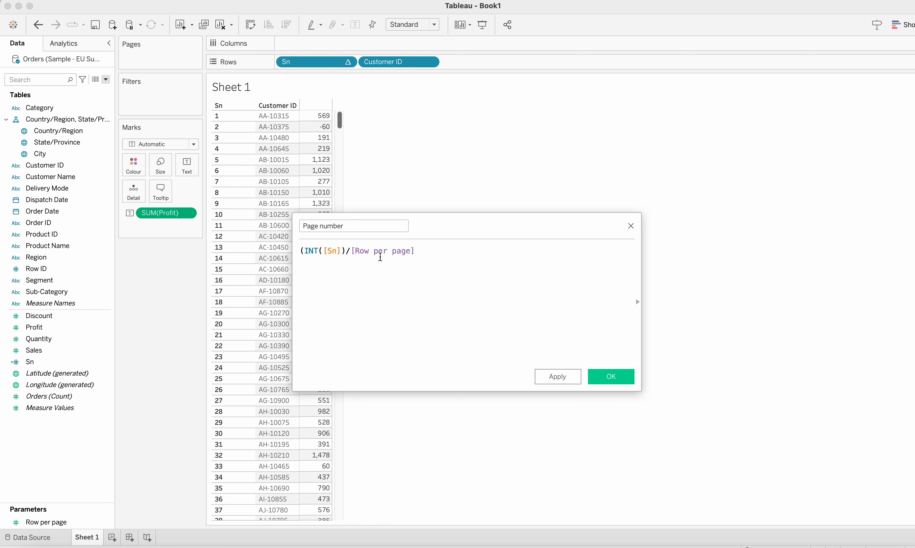
# Step: Close the parenthesis after [Row per page], append +1, and save the Page number field
pyautogui.click(422, 252)
pyautogui.write(')+1')
pyautogui.click(612, 377)
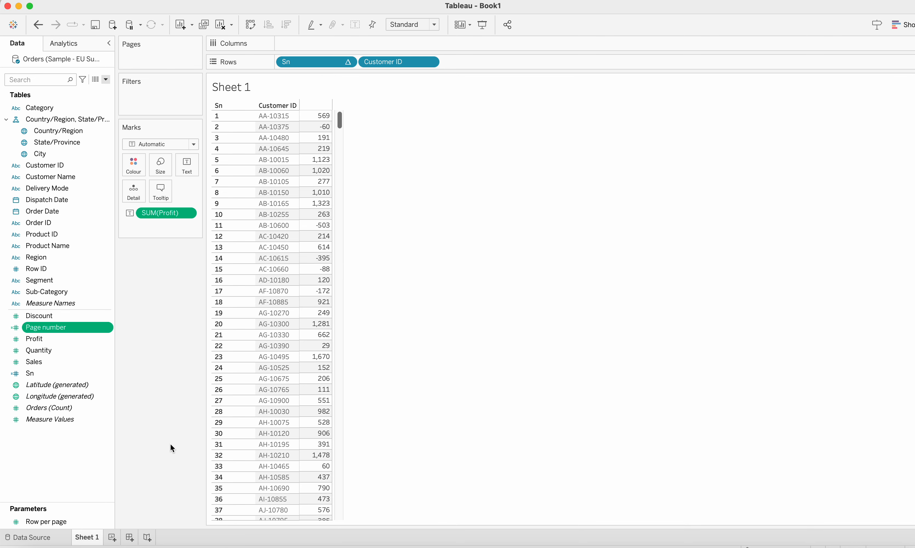
# Step: Add a new worksheet and place Page number on Text in the Marks card
pyautogui.click(115, 539)
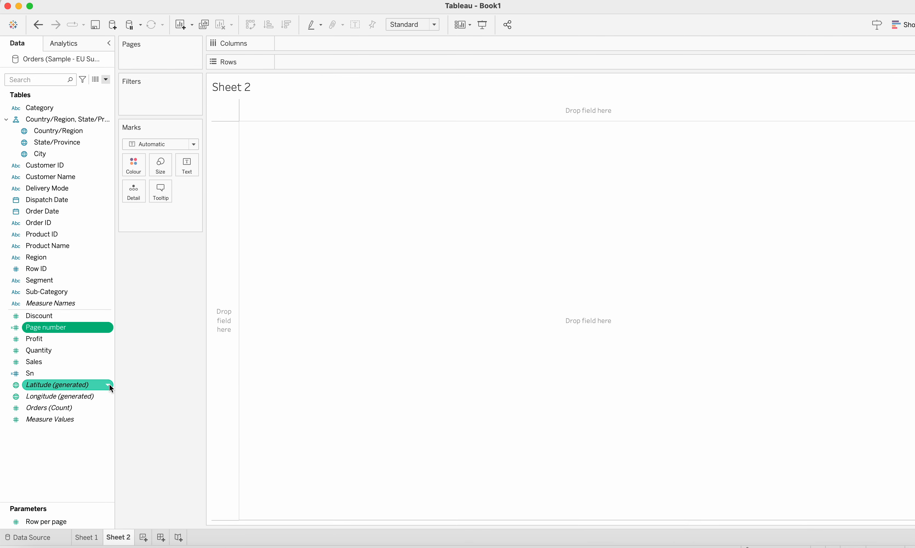
pyautogui.moveTo(66, 330); pyautogui.dragTo(188, 168)
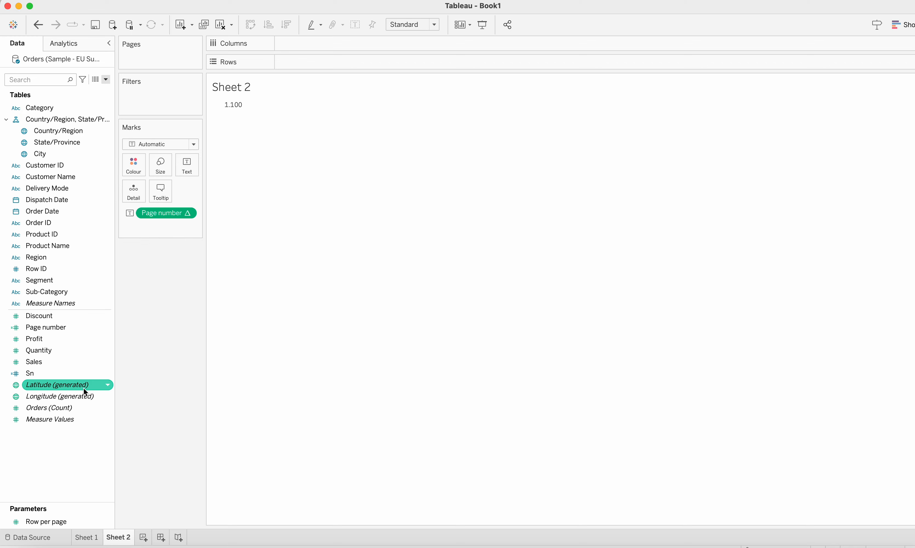
# Step: Edit Page number's formula to INT(([Sn])/[Row per page])+1 and apply it
pyautogui.click(87, 538)
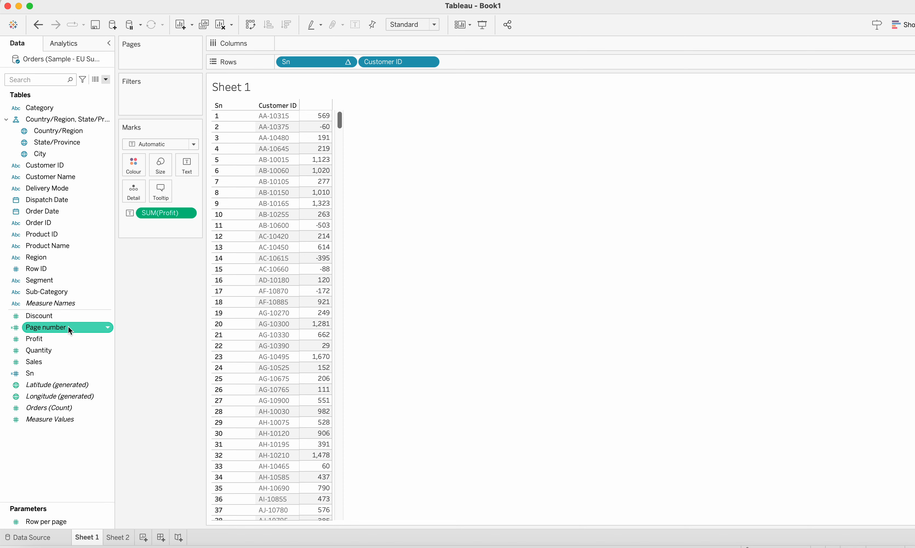
pyautogui.click(107, 328)
pyautogui.click(130, 374)
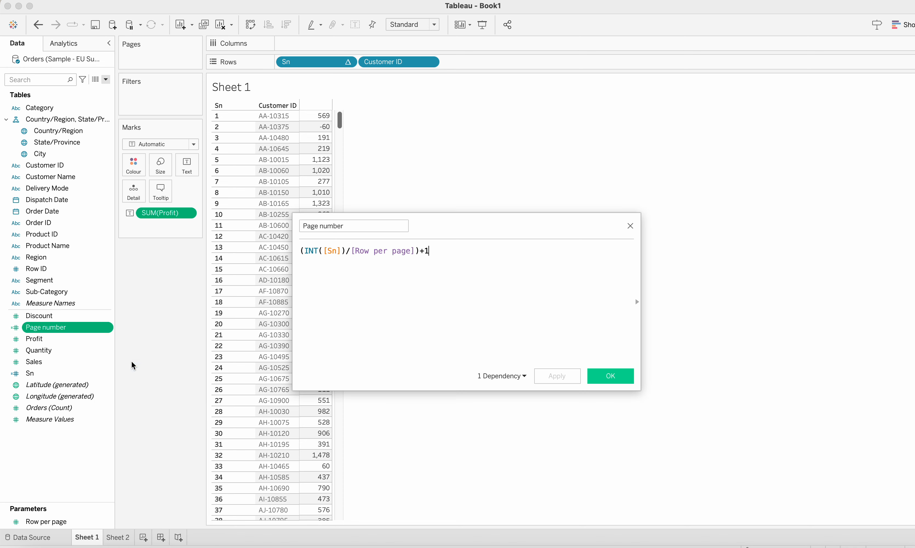
pyautogui.click(304, 252)
pyautogui.press('BackSpace')
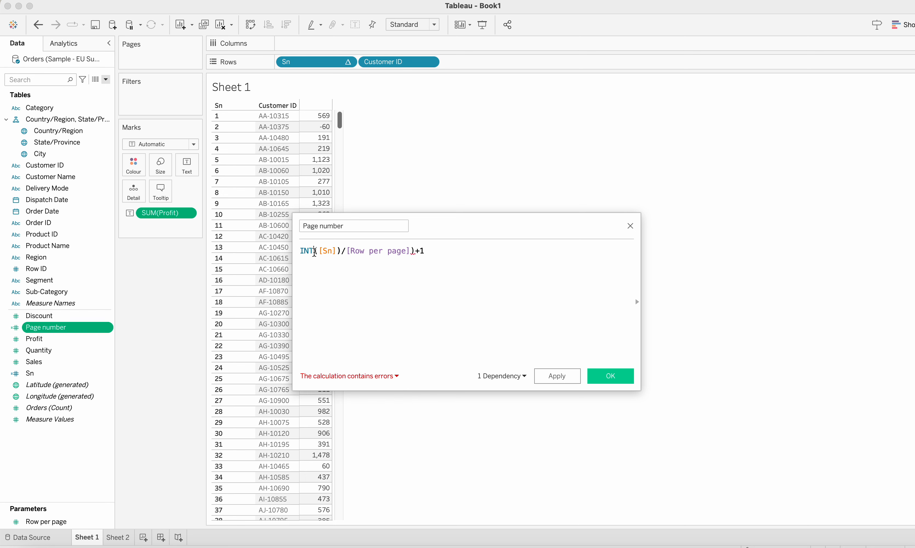
pyautogui.write('(')
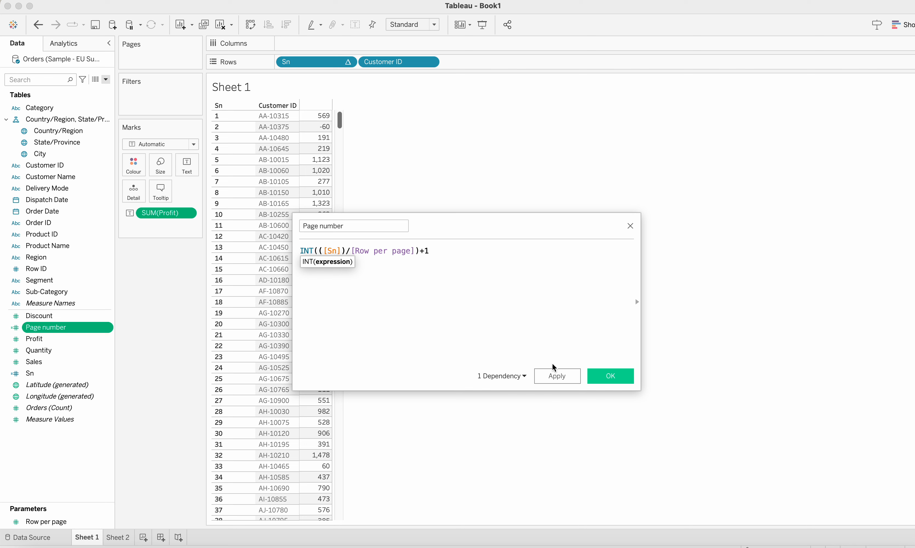
pyautogui.click(604, 377)
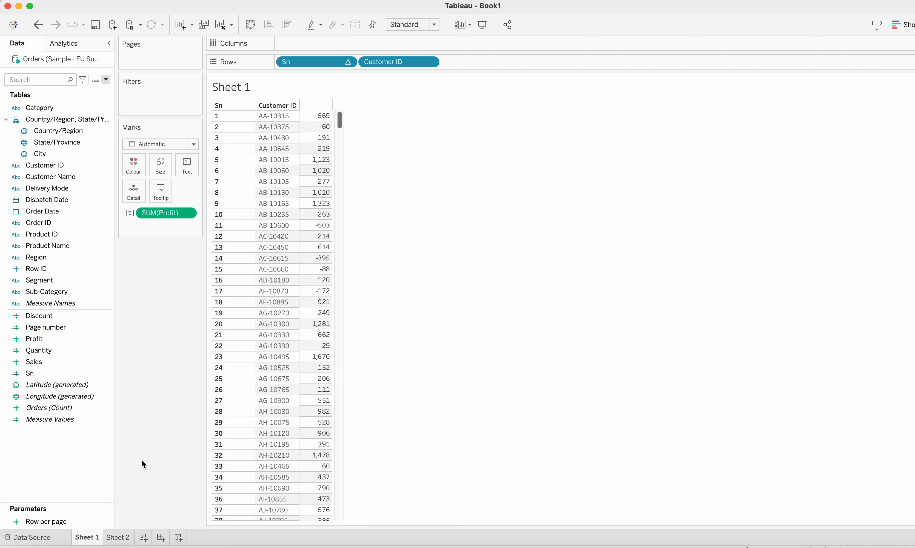
# Step: Check the Page number result on Sheet 2 and reopen its formula on Sheet 1 for review
pyautogui.click(117, 538)
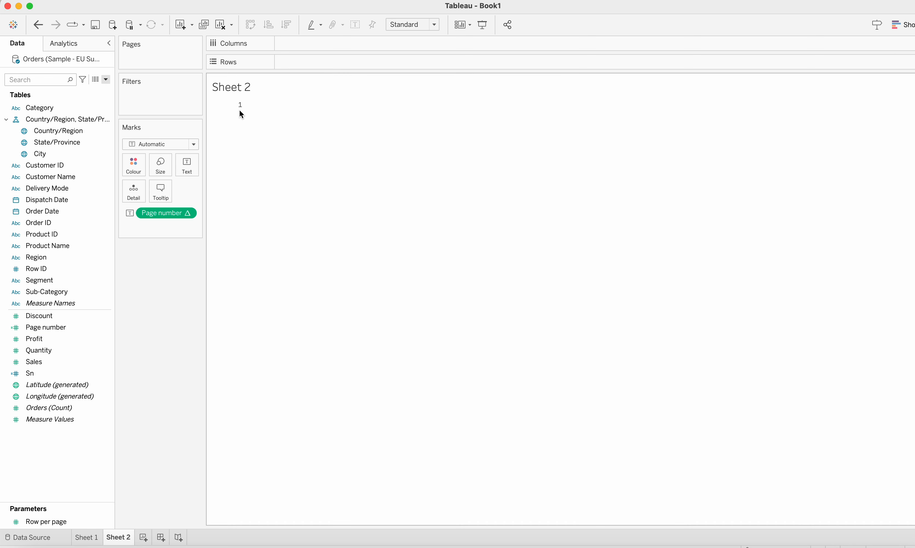
pyautogui.click(86, 537)
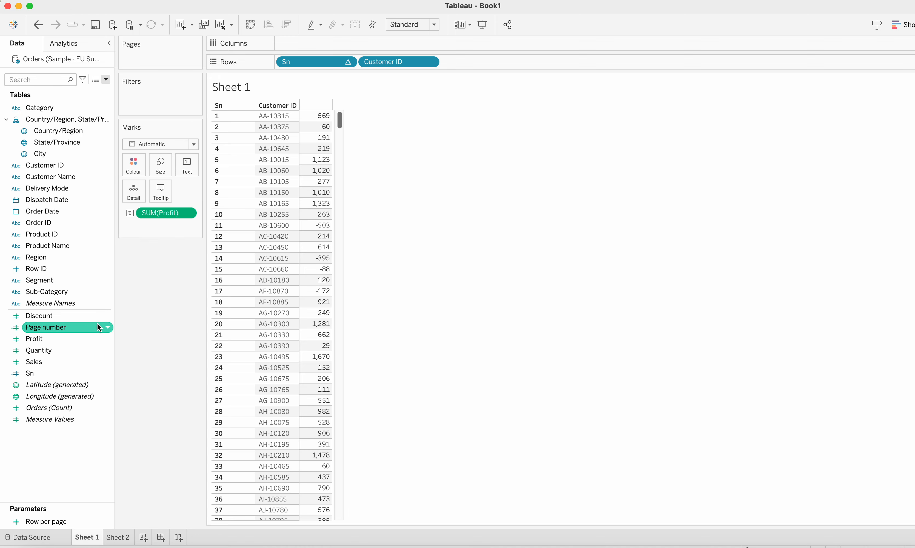
pyautogui.rightClick(108, 327)
pyautogui.click(128, 375)
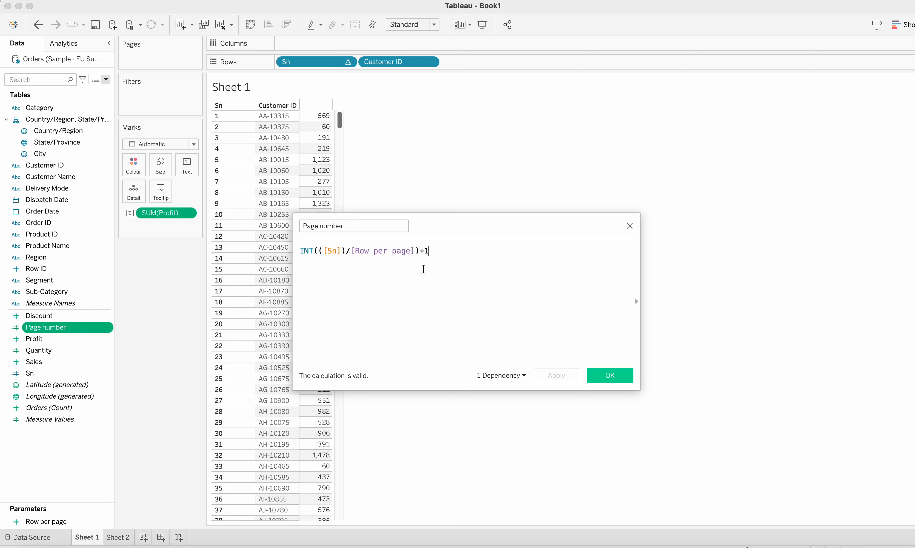
pyautogui.click(627, 378)
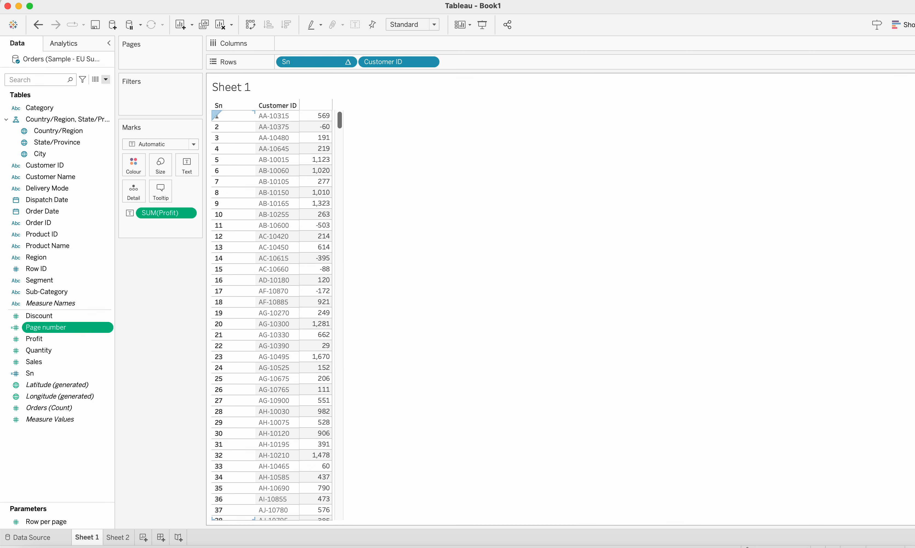
# Step: Delete the Sheet 2 worksheet
pyautogui.click(118, 537)
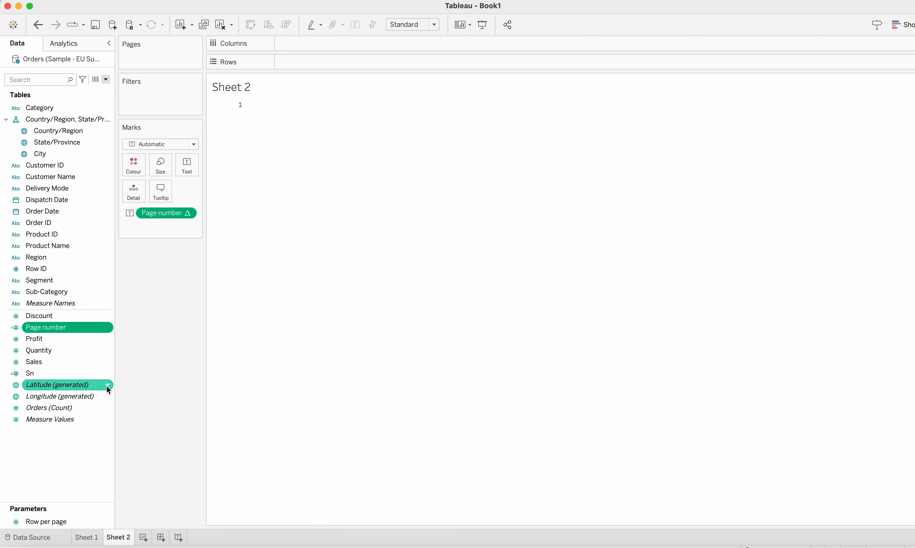
pyautogui.rightClick(119, 542)
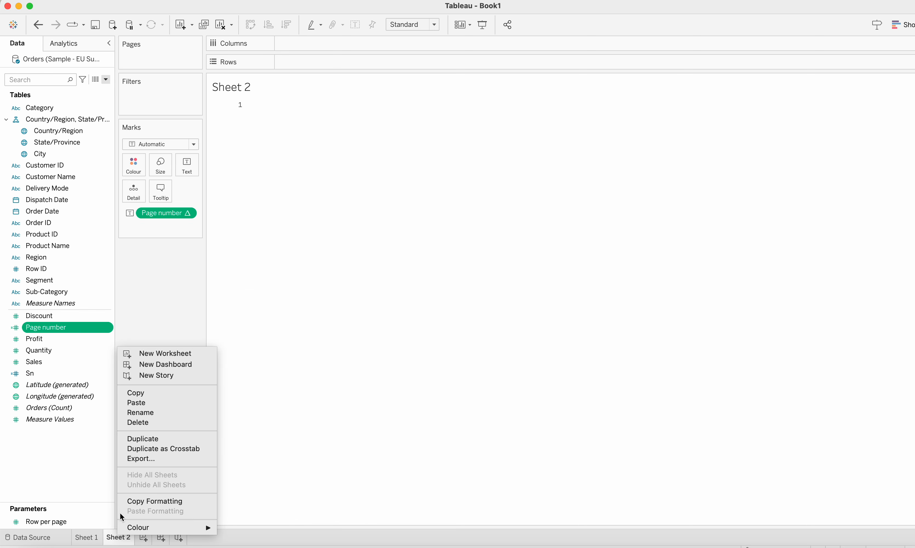
pyautogui.click(160, 424)
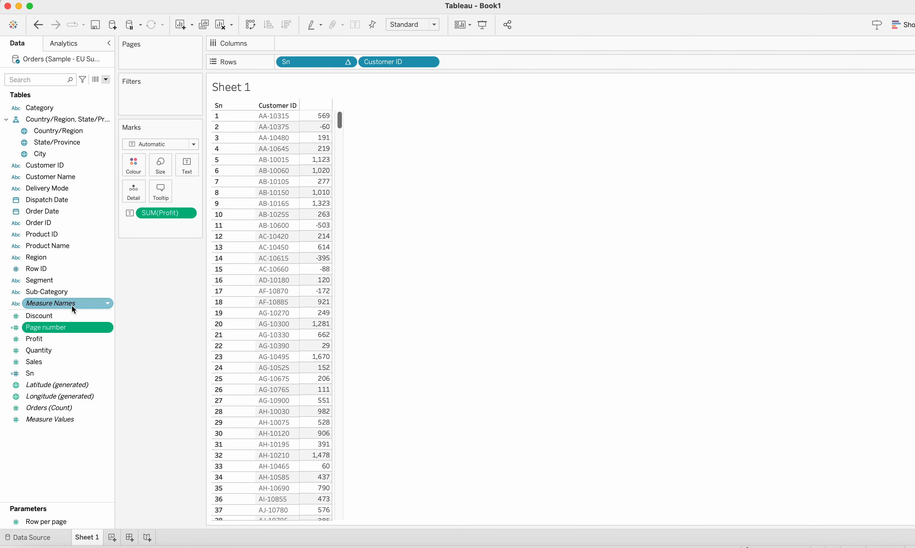
pyautogui.moveTo(57, 329); pyautogui.dragTo(150, 96)
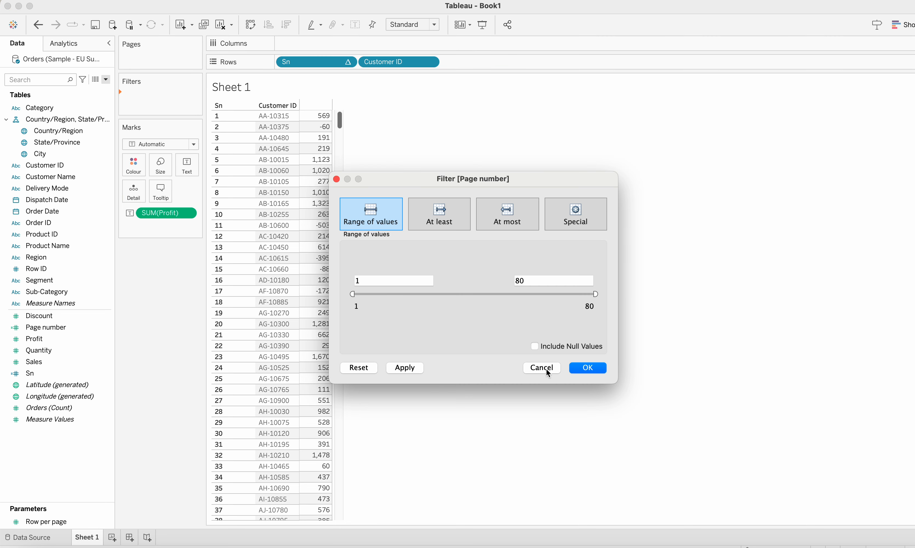
pyautogui.click(542, 368)
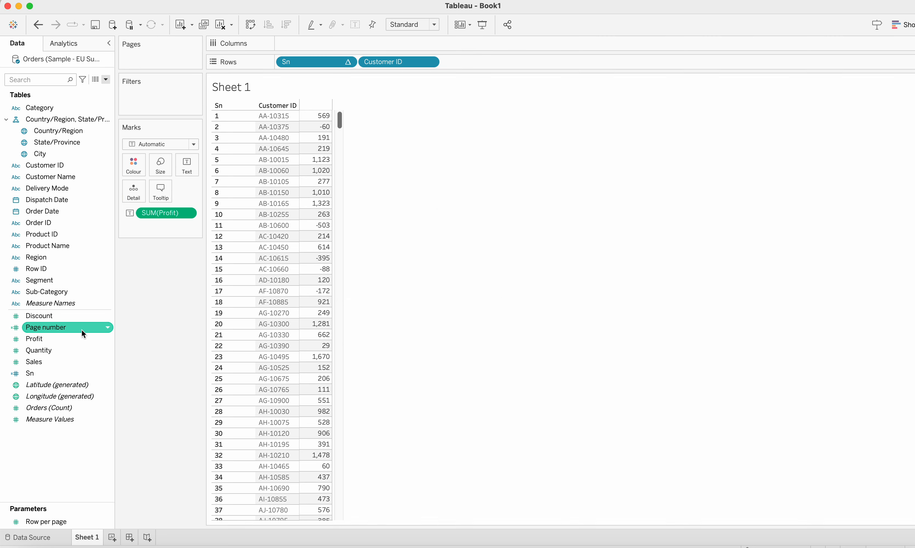
pyautogui.rightClick(106, 339)
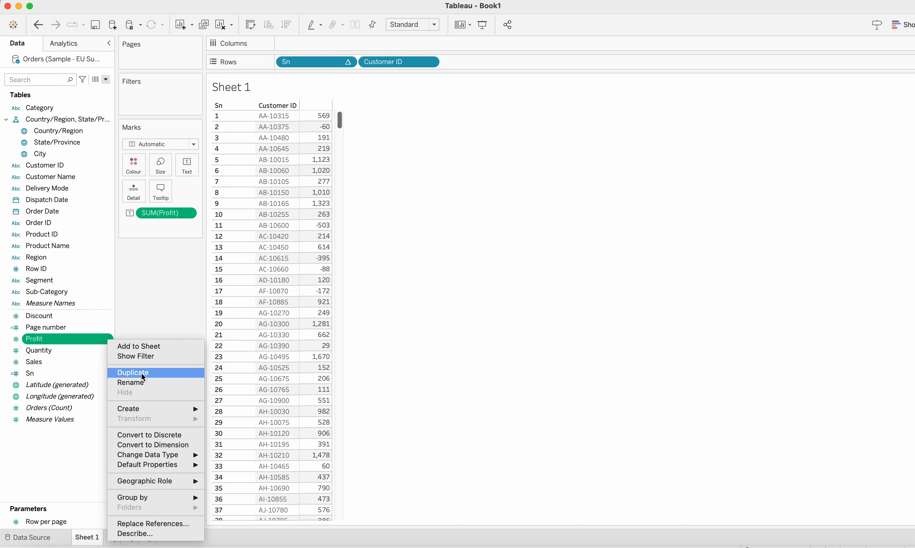
pyautogui.click(165, 437)
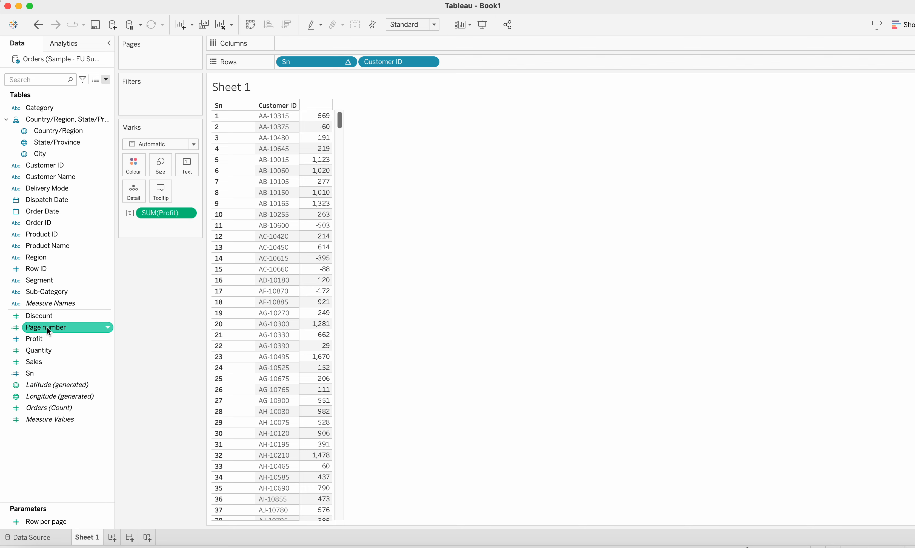
pyautogui.moveTo(50, 328); pyautogui.dragTo(148, 104)
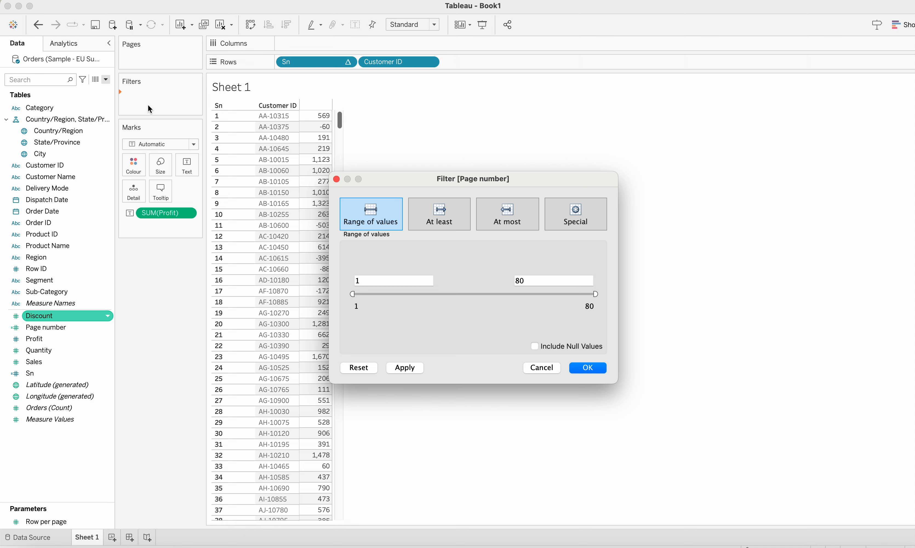
pyautogui.click(553, 368)
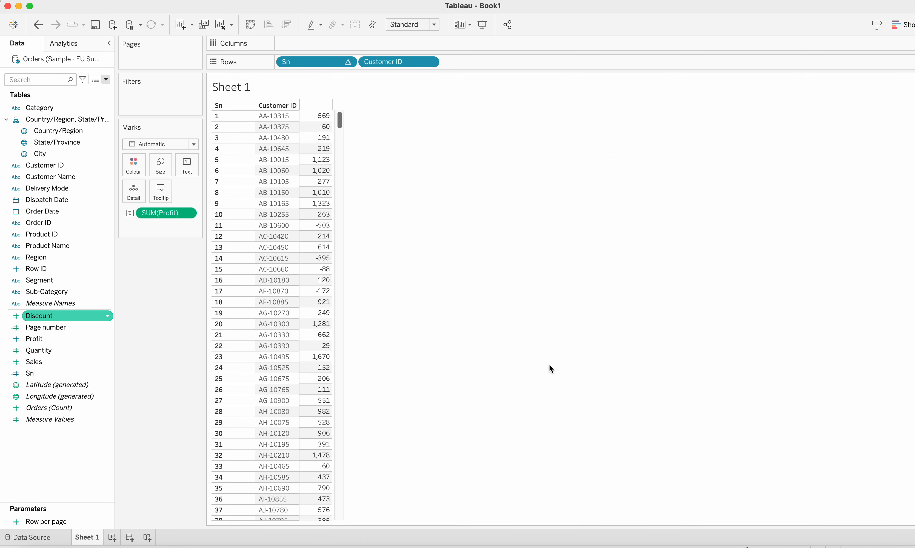
pyautogui.click(40, 25)
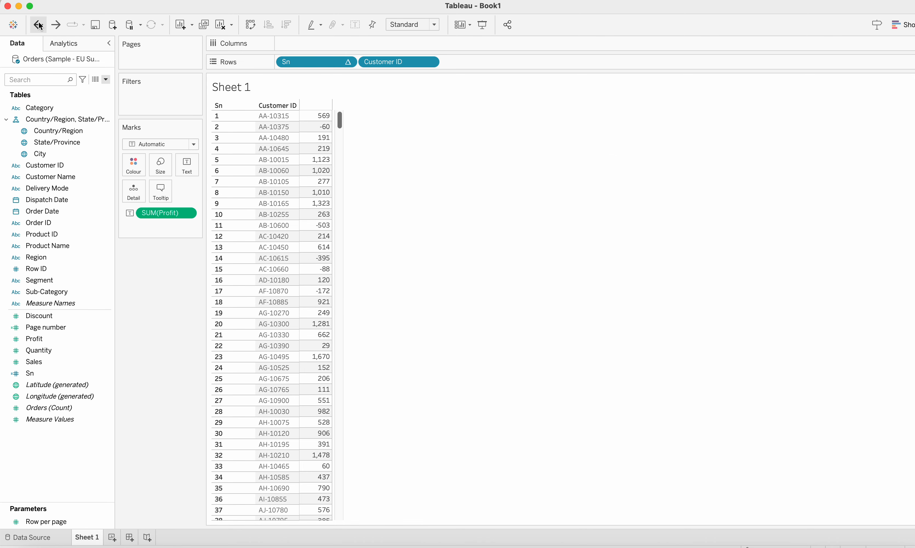
pyautogui.click(40, 25)
pyautogui.click(56, 25)
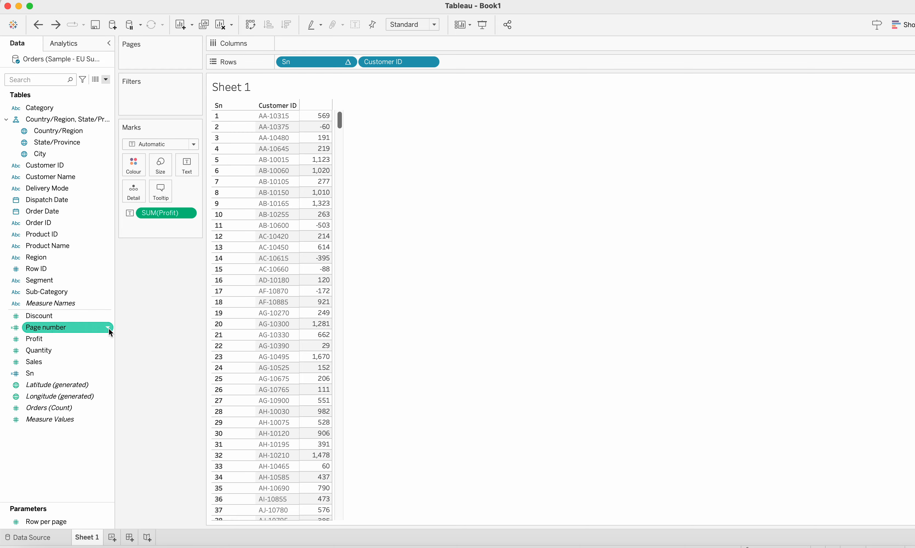
# Step: Convert Page number to discrete and add it as a filter using a custom value list with 1
pyautogui.click(109, 328)
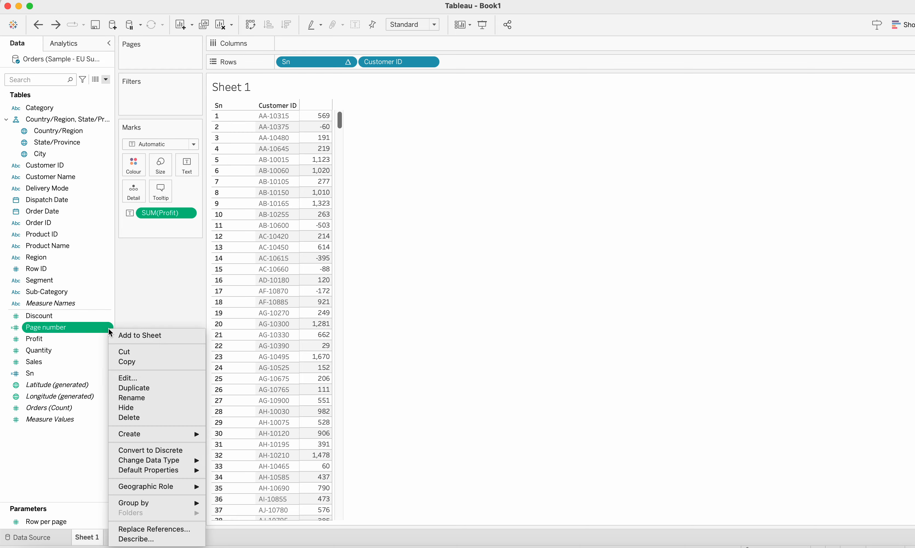
pyautogui.click(164, 449)
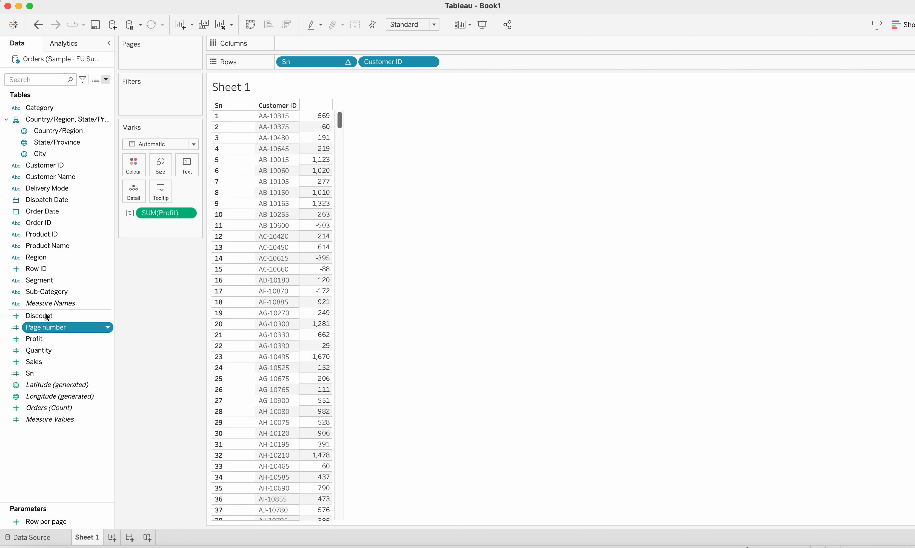
pyautogui.moveTo(48, 328); pyautogui.dragTo(144, 103)
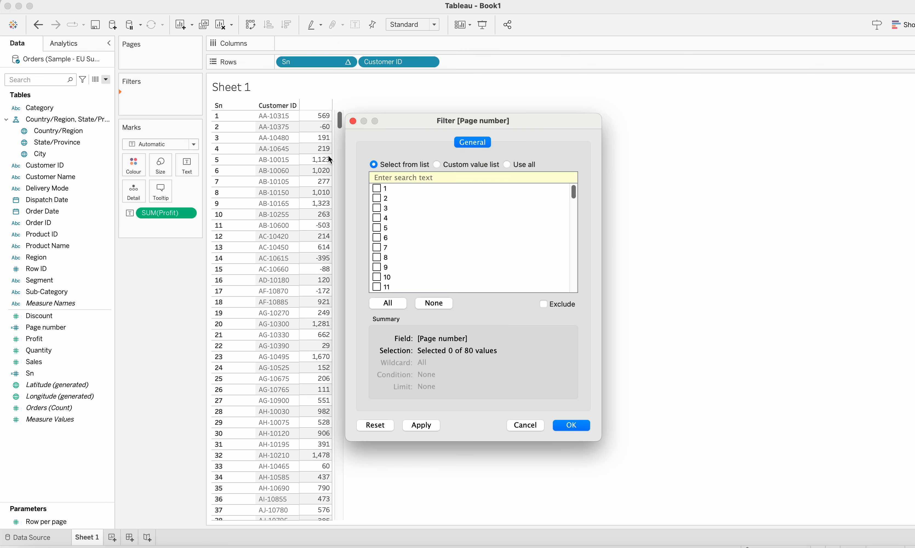
pyautogui.scroll(-10, 405, 281)
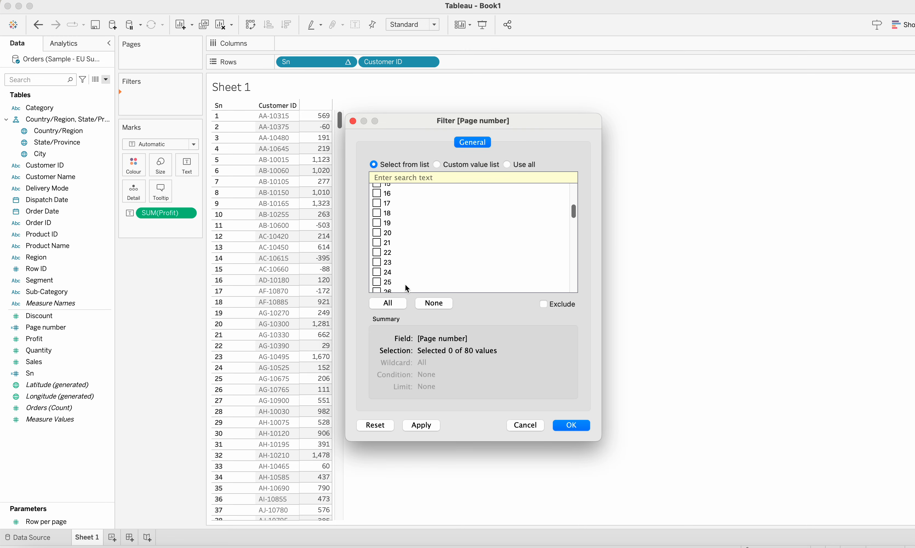
pyautogui.click(437, 165)
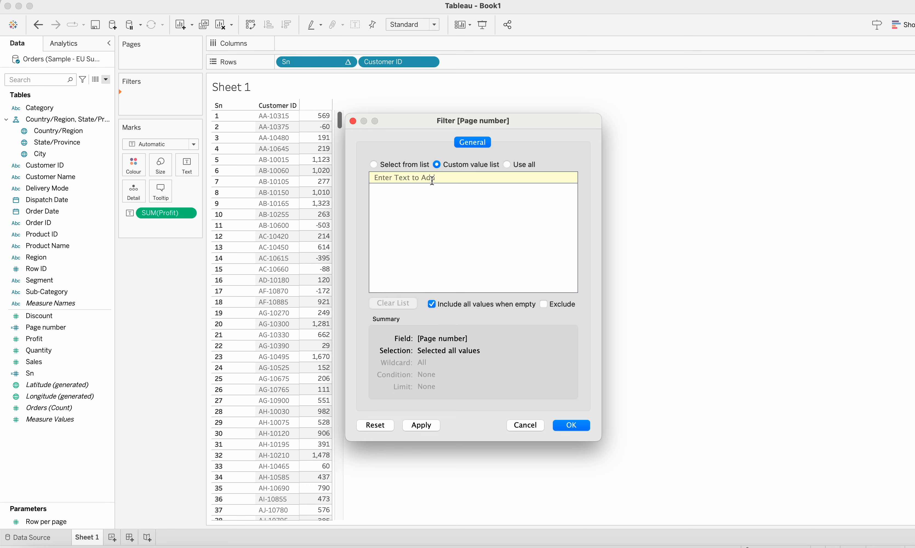
pyautogui.write('1')
pyautogui.click(573, 426)
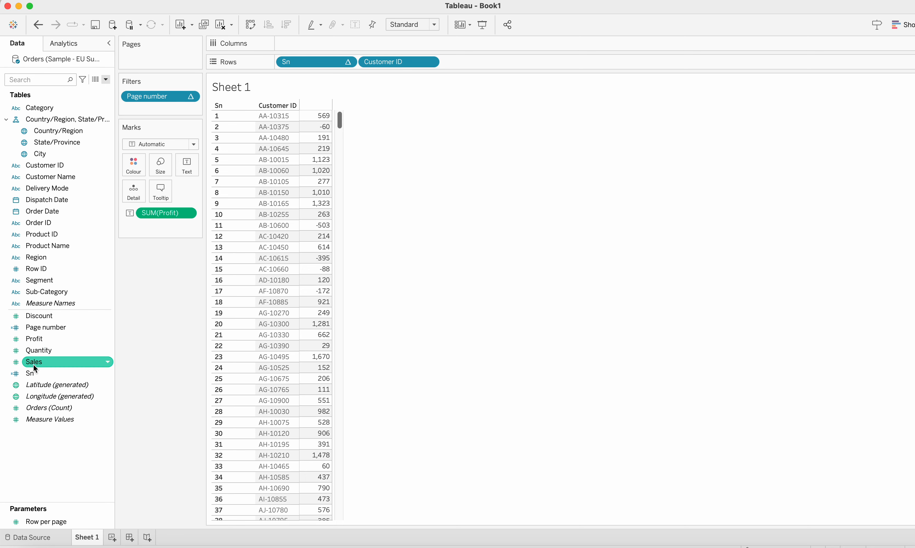
# Step: Add Sn as a filter with all values selected and remove the Page number filter
pyautogui.moveTo(30, 373); pyautogui.dragTo(134, 95)
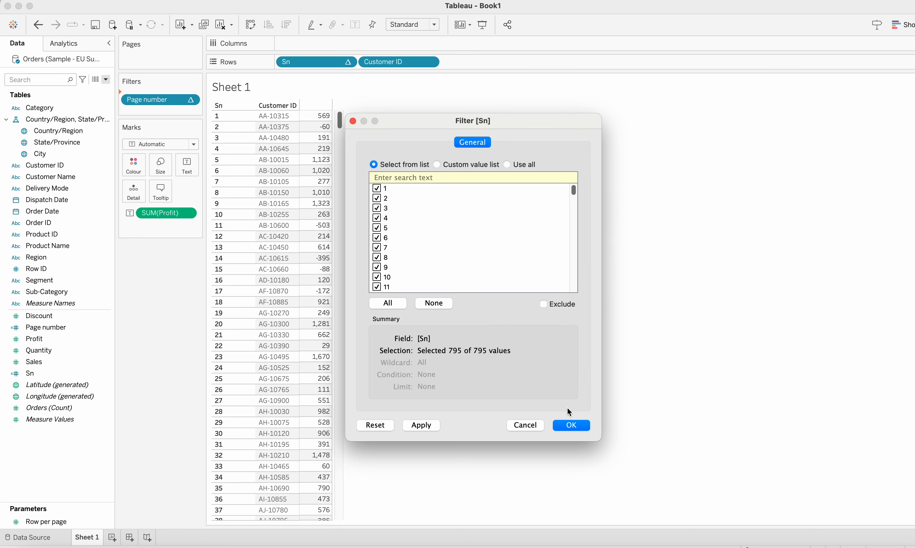
pyautogui.click(576, 431)
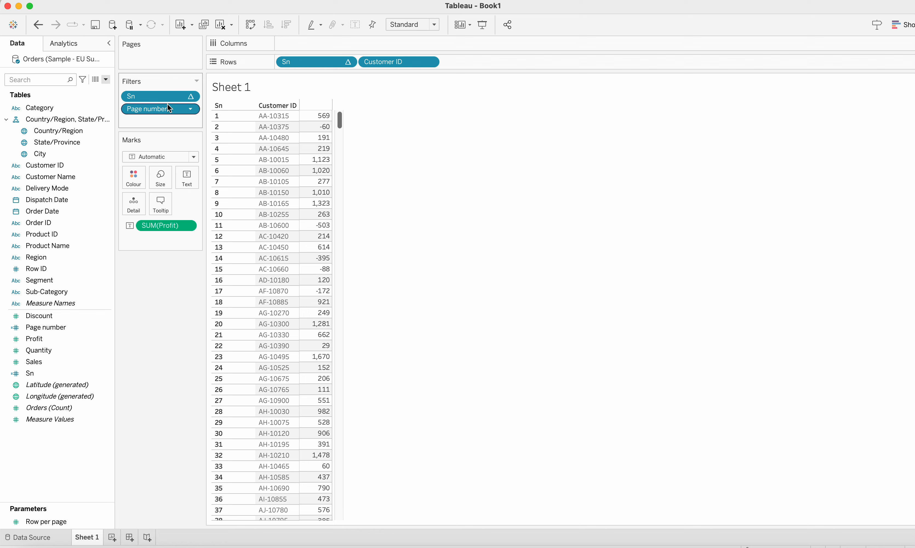
pyautogui.moveTo(165, 108); pyautogui.dragTo(163, 317)
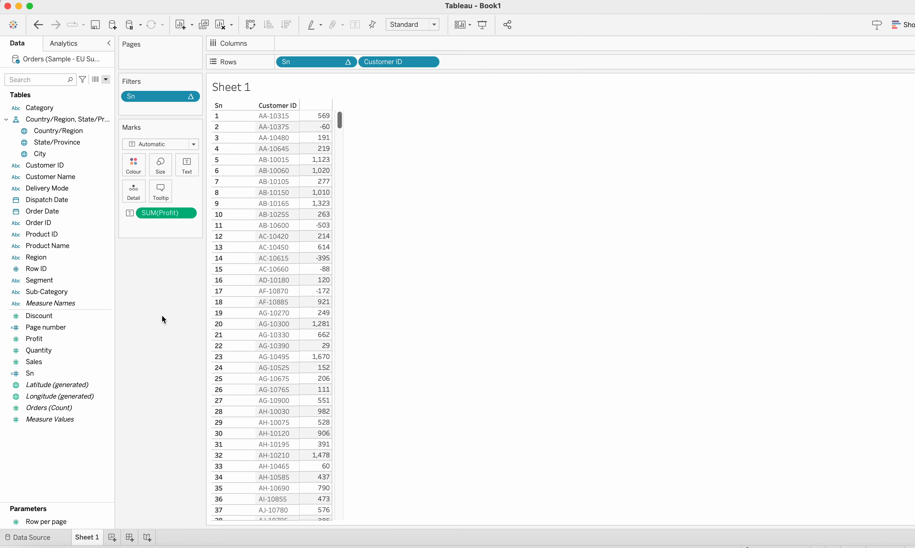
# Step: Filter on Page number with a custom value list containing 1
pyautogui.moveTo(63, 328); pyautogui.dragTo(163, 113)
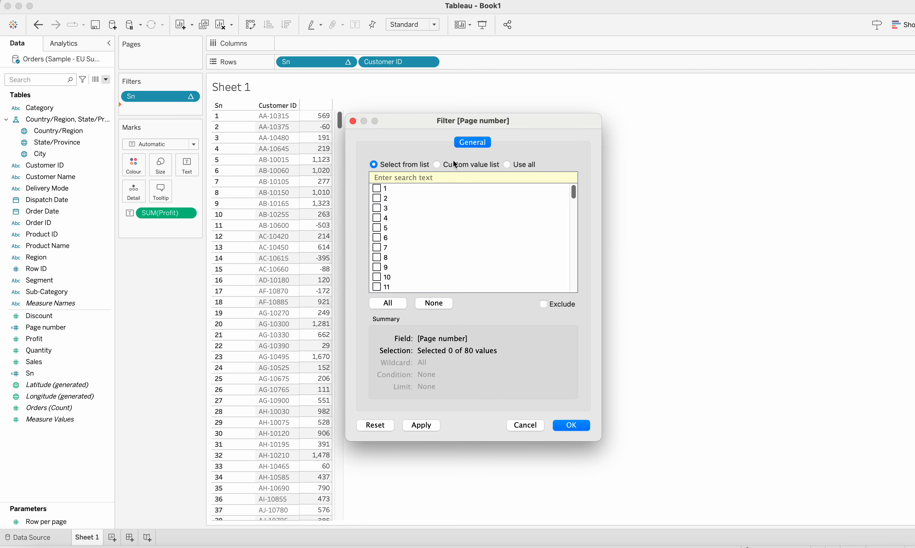
pyautogui.click(456, 164)
pyautogui.click(457, 175)
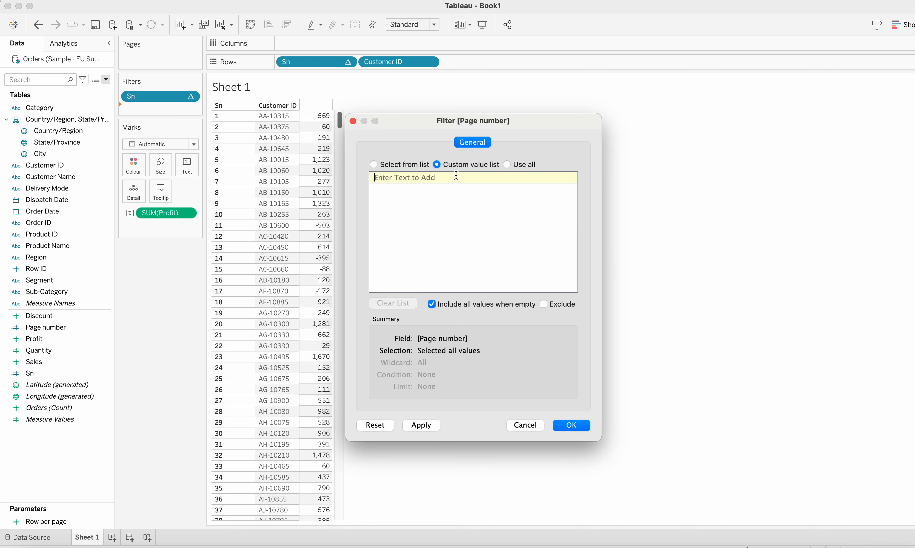
pyautogui.write('1')
pyautogui.press('Return')
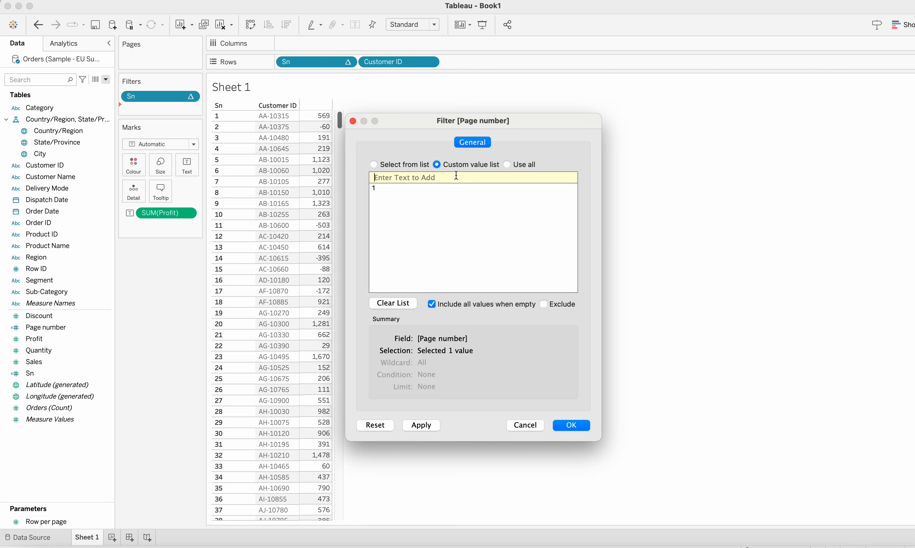
pyautogui.click(568, 425)
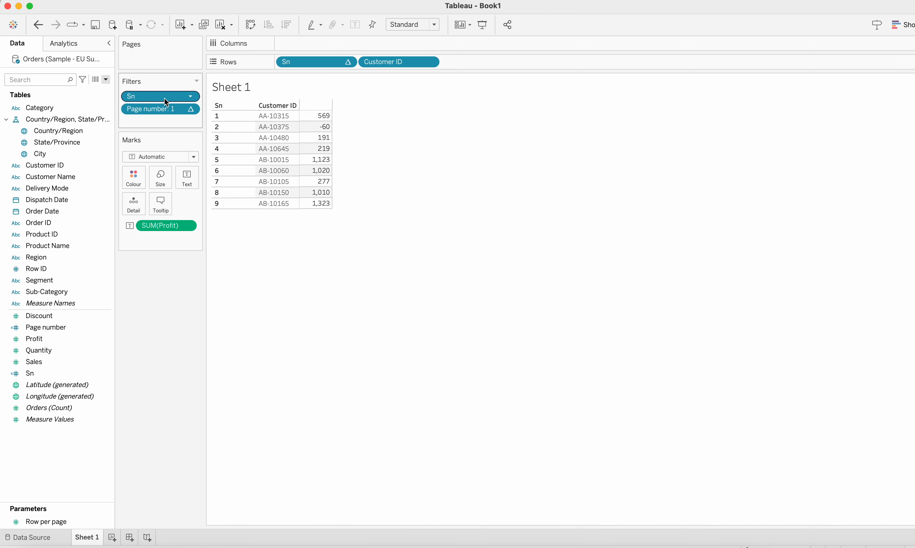
# Step: Remove the Sn filter and review the Page number filter's settings
pyautogui.moveTo(167, 97); pyautogui.dragTo(190, 289)
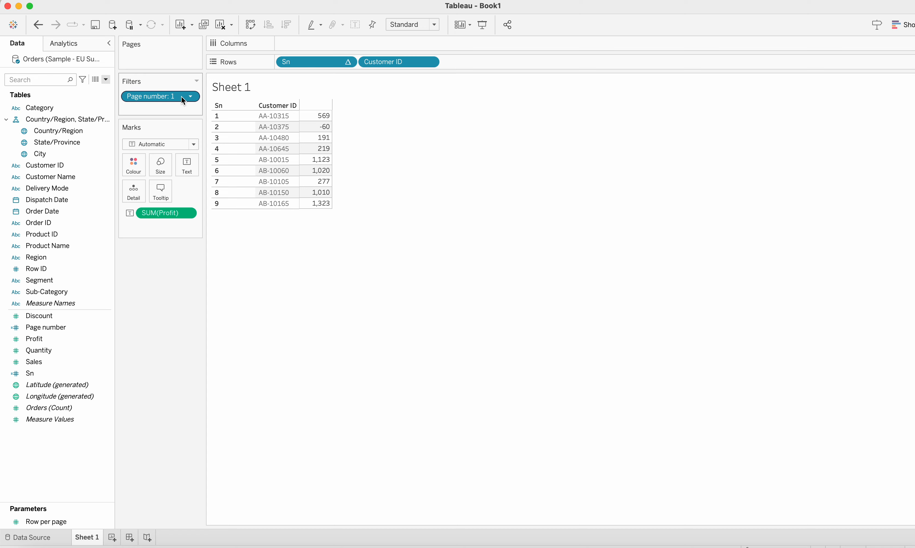
pyautogui.click(190, 96)
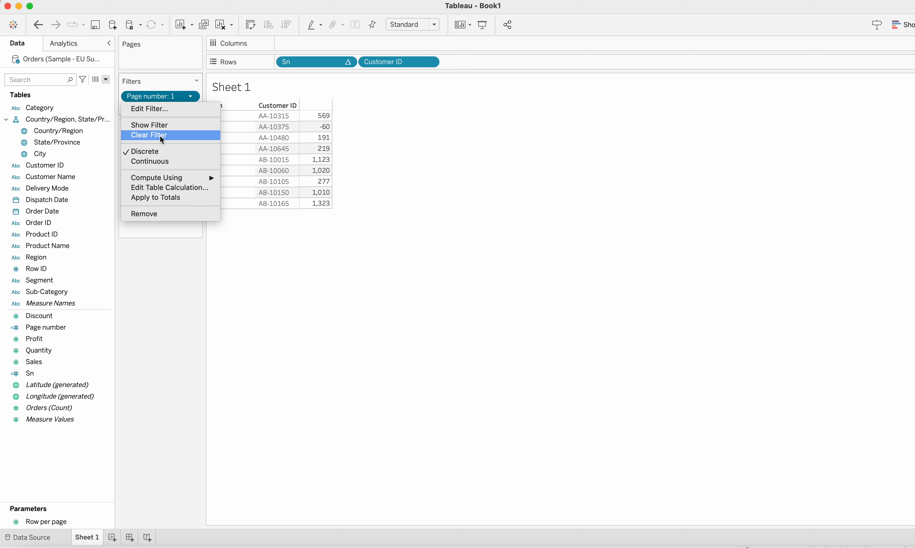
pyautogui.click(167, 110)
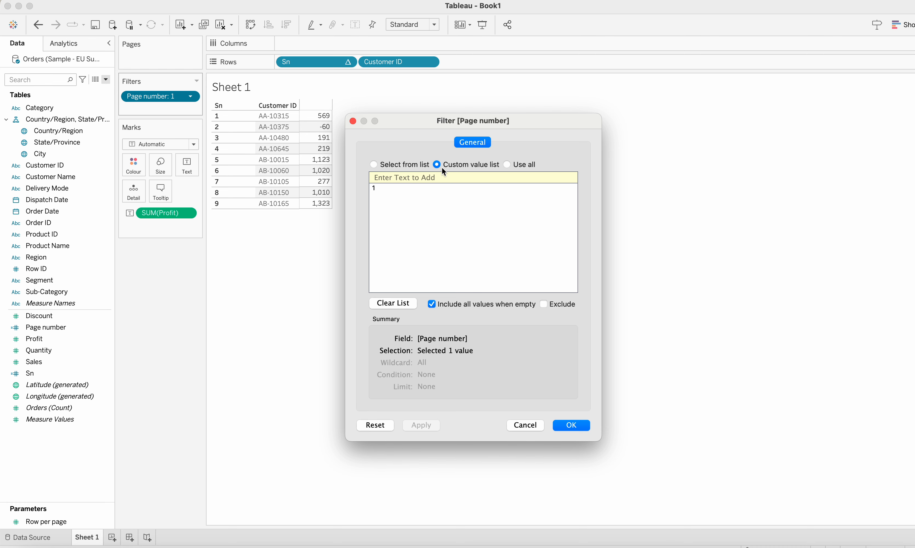
pyautogui.click(526, 426)
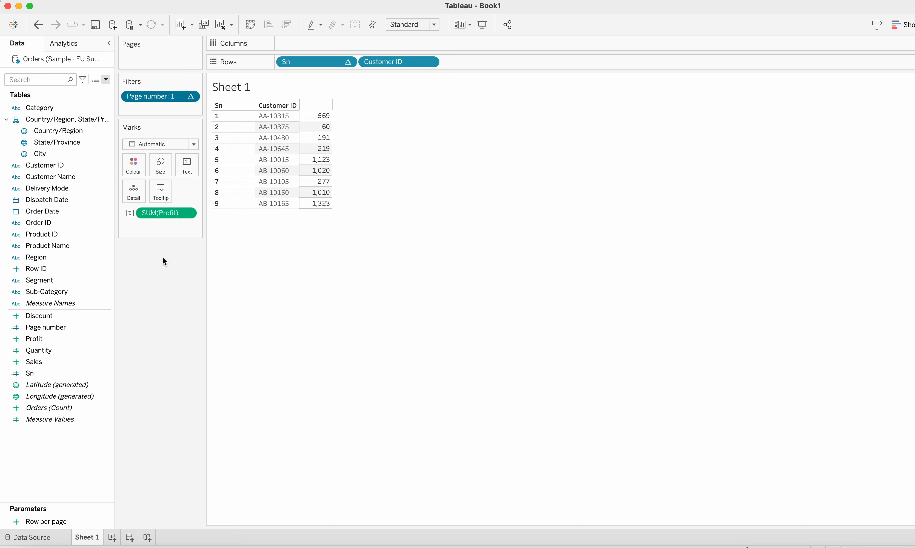
# Step: Review the Page number calculation's formula
pyautogui.click(106, 328)
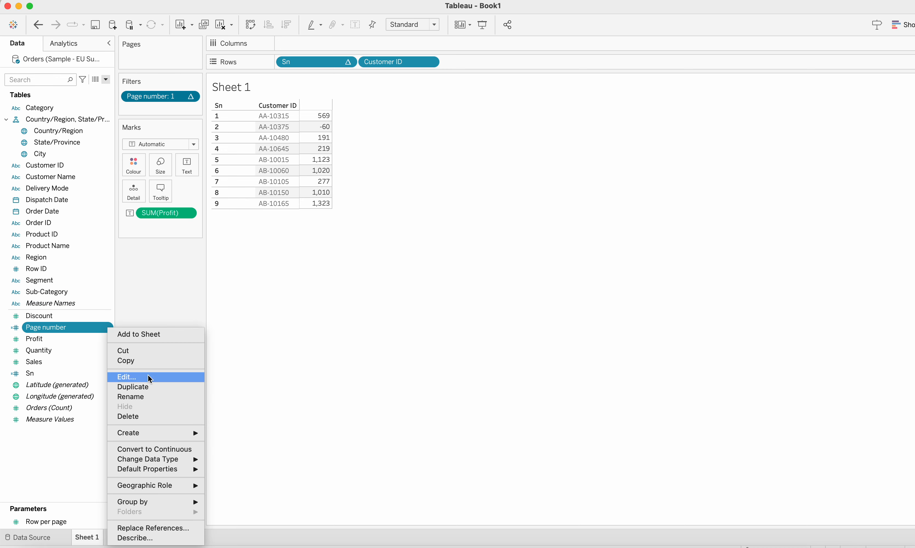
pyautogui.click(137, 378)
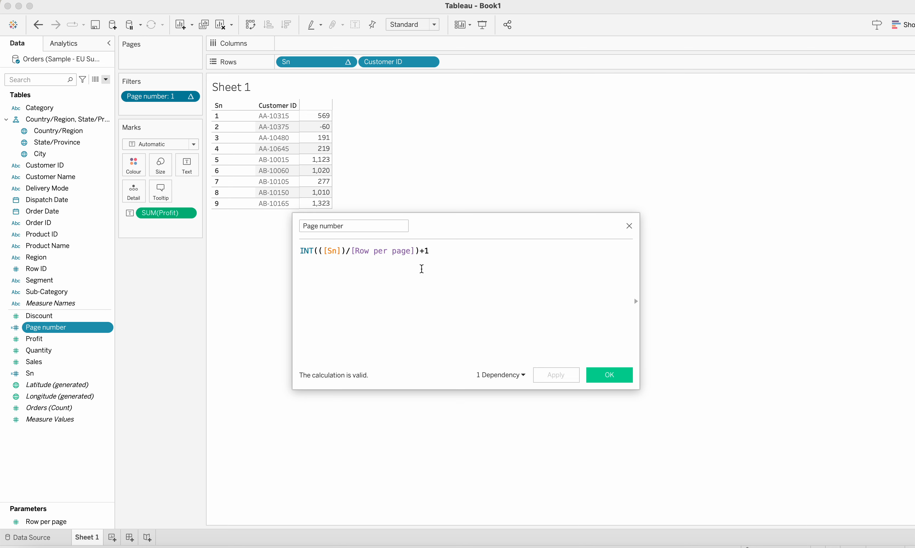
pyautogui.click(618, 376)
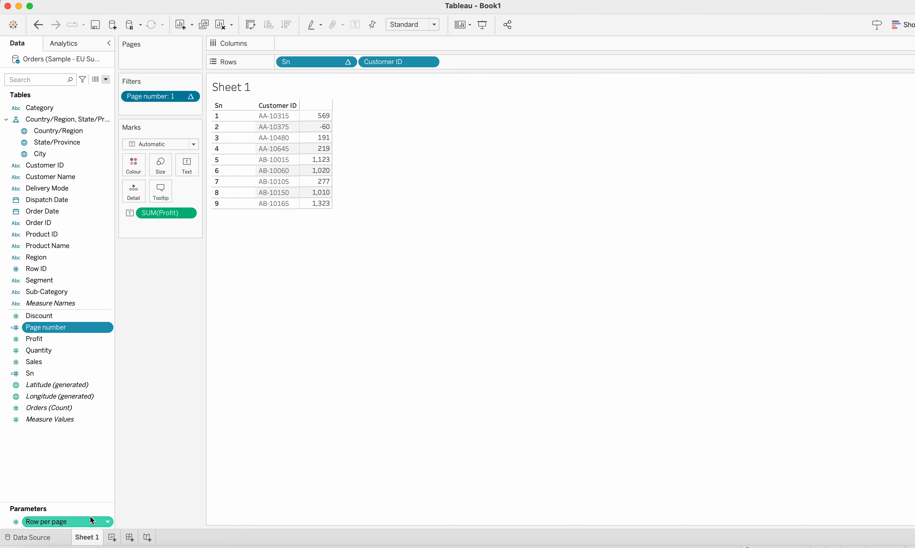
# Step: Show the Row per page parameter control and the Page number filter card on the sheet
pyautogui.click(106, 522)
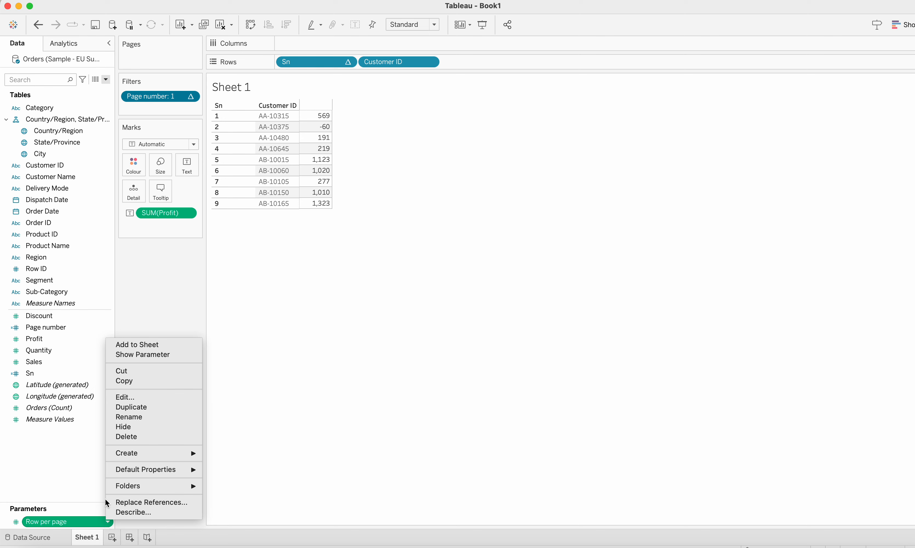
pyautogui.click(155, 355)
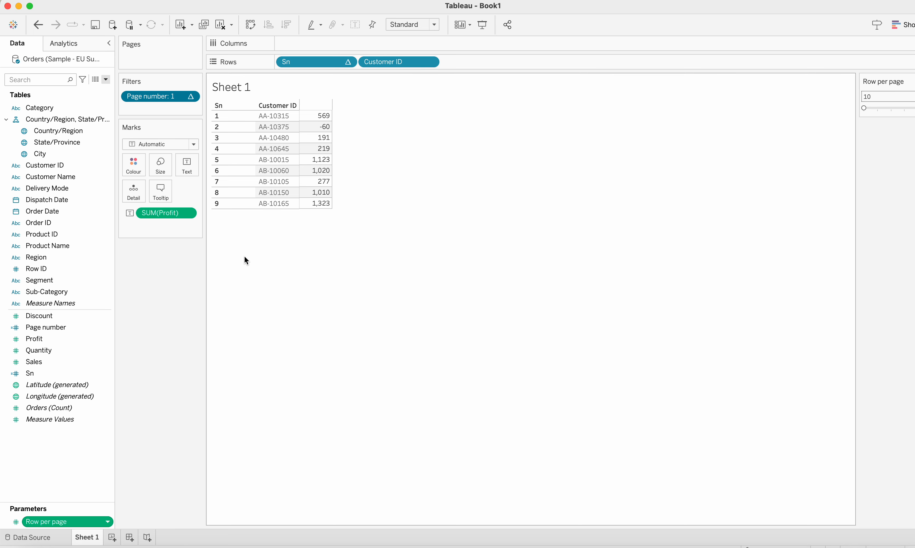
pyautogui.click(192, 97)
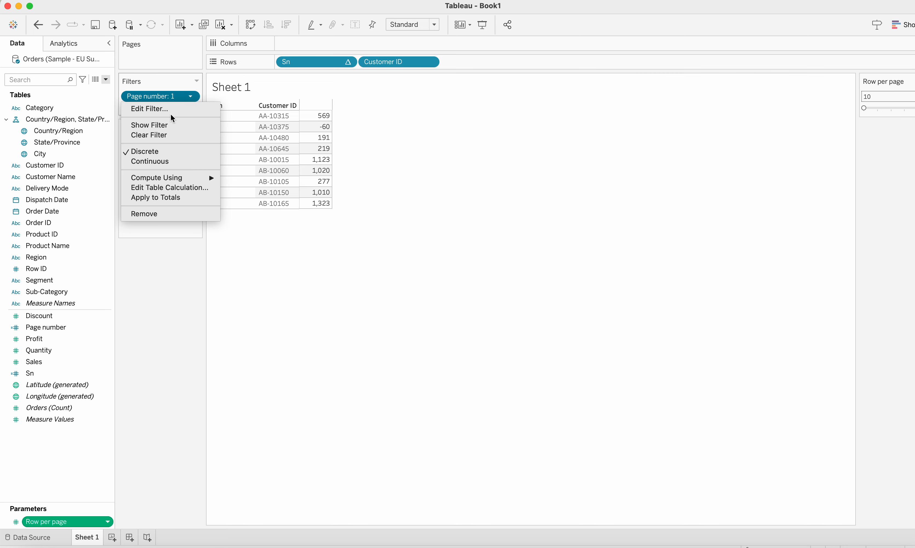
pyautogui.click(166, 128)
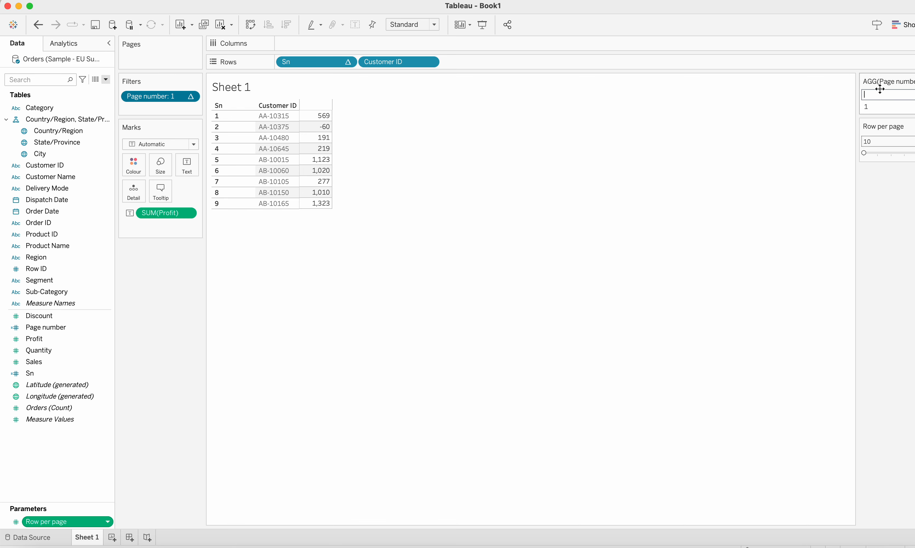
# Step: Change the Page number filter card to a single-value slider
pyautogui.click(913, 81)
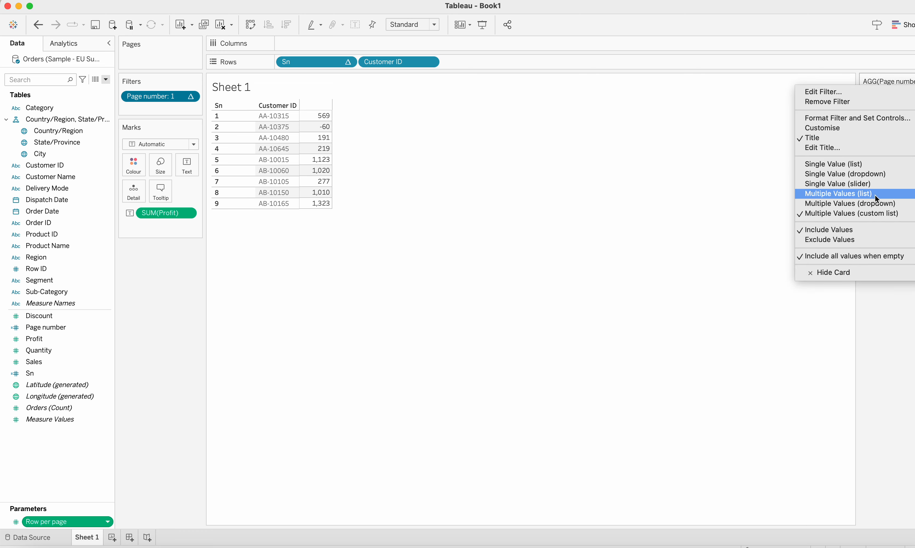
pyautogui.click(870, 183)
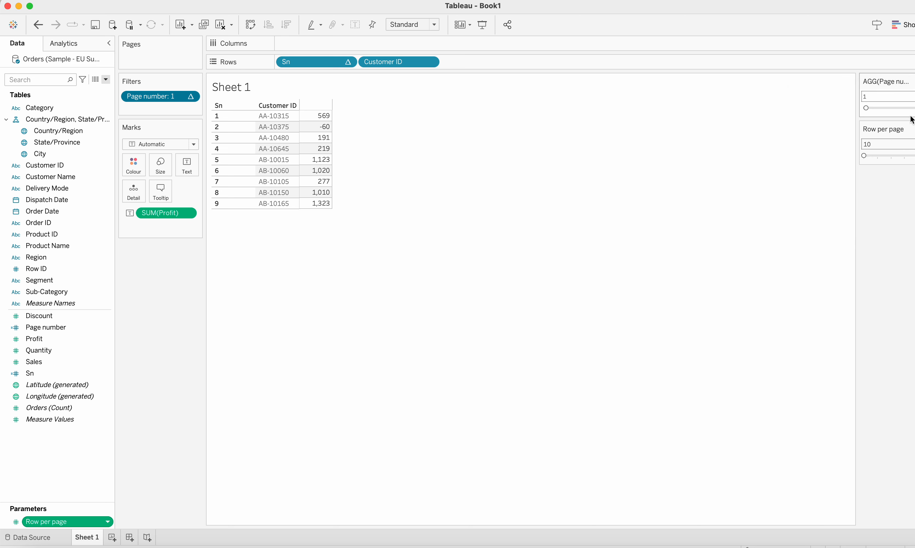
# Step: Step back and forth through the table pages with the Page number slider's arrows
pyautogui.click(914, 108)
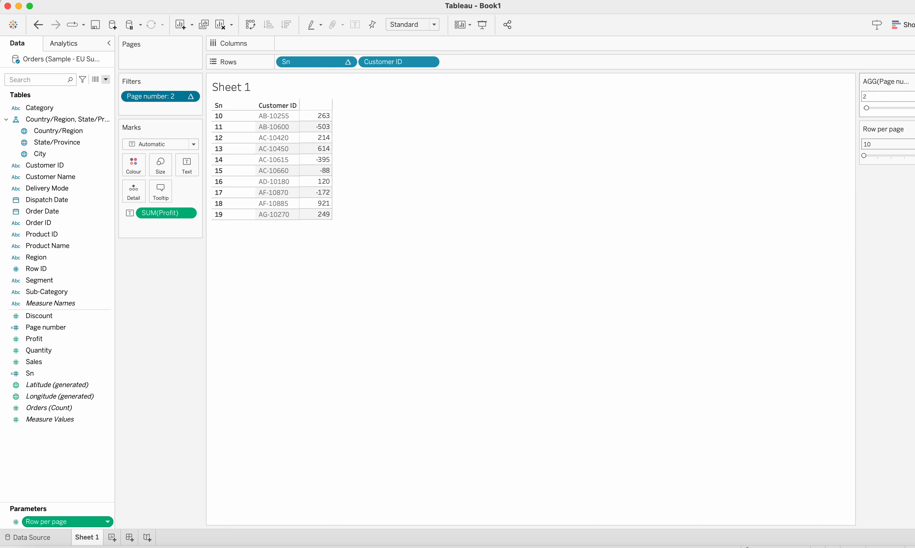
pyautogui.click(914, 107)
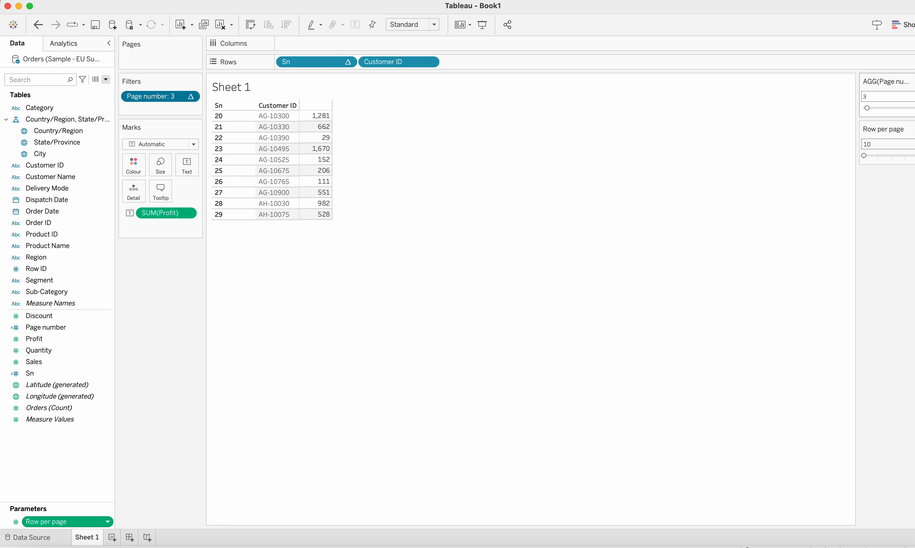
pyautogui.click(912, 108)
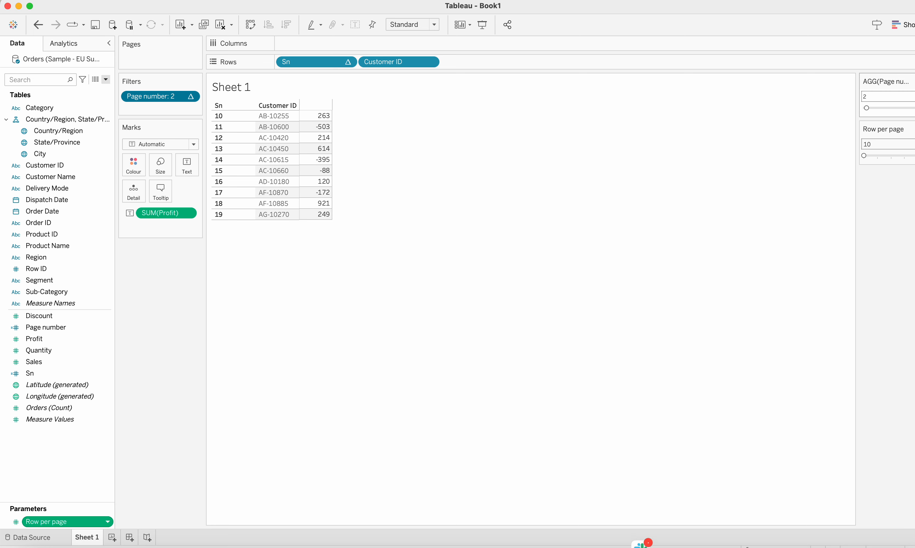
pyautogui.click(913, 108)
pyautogui.click(914, 108)
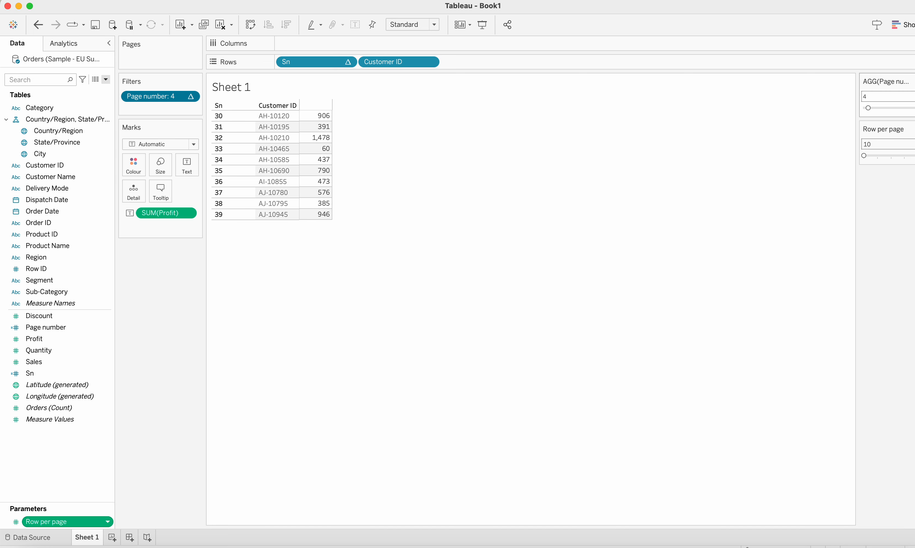
pyautogui.click(914, 108)
pyautogui.click(912, 108)
pyautogui.click(912, 108)
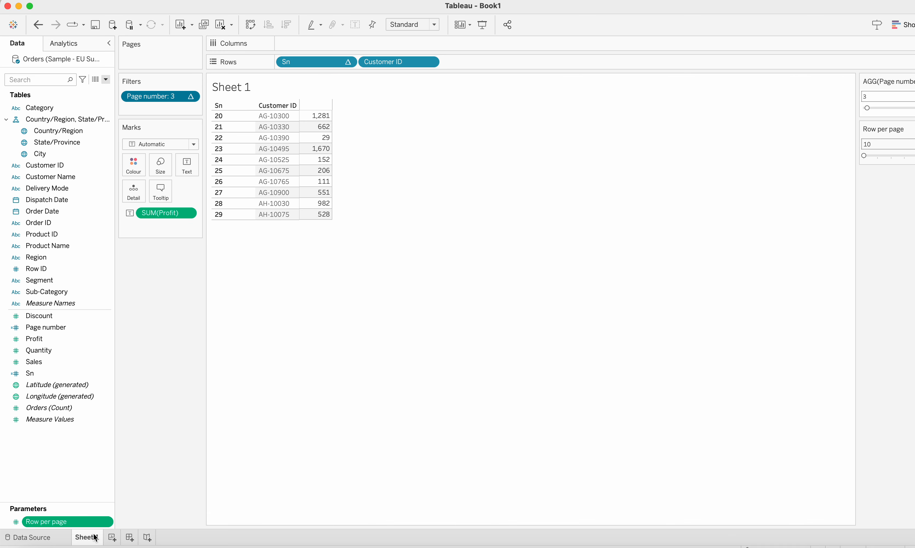
# Step: Create a new dashboard and place Sheet 1 on it
pyautogui.click(129, 539)
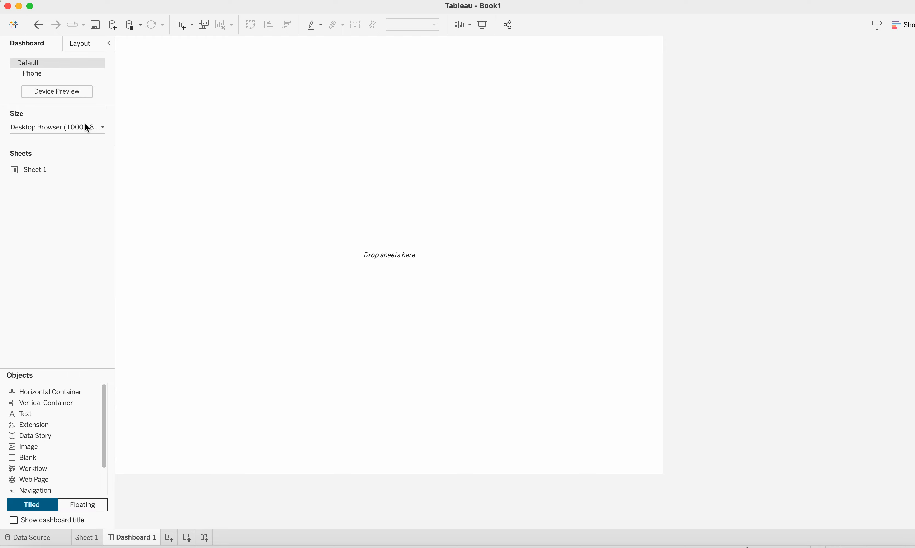
pyautogui.moveTo(35, 173)
pyautogui.moveTo(33, 171); pyautogui.dragTo(182, 191)
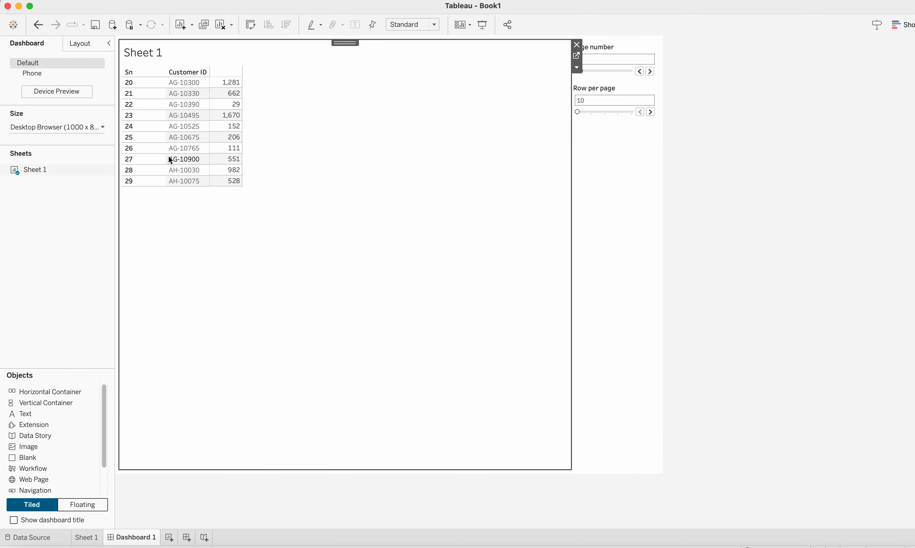
# Step: Move the Row per page parameter control to a row beneath the table
pyautogui.click(593, 93)
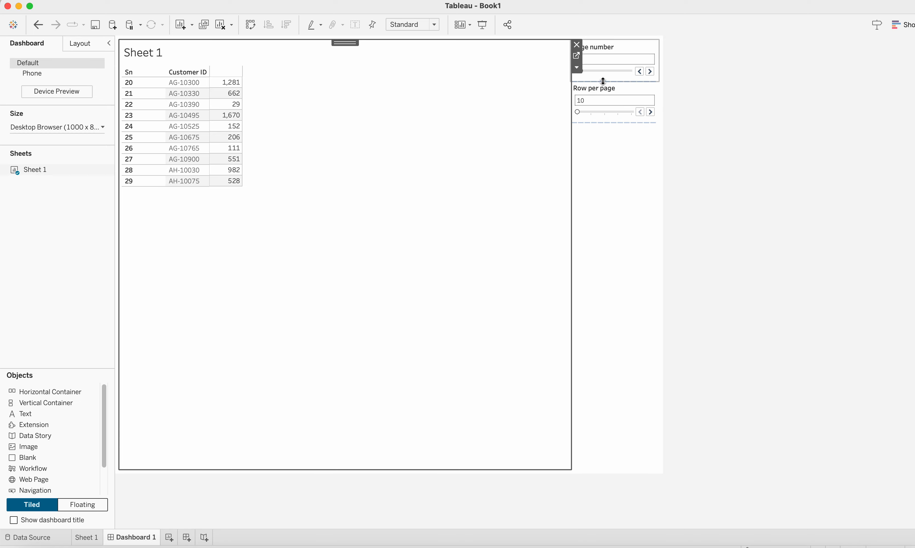
pyautogui.moveTo(605, 87); pyautogui.dragTo(196, 241)
pyautogui.moveTo(199, 275); pyautogui.dragTo(334, 301)
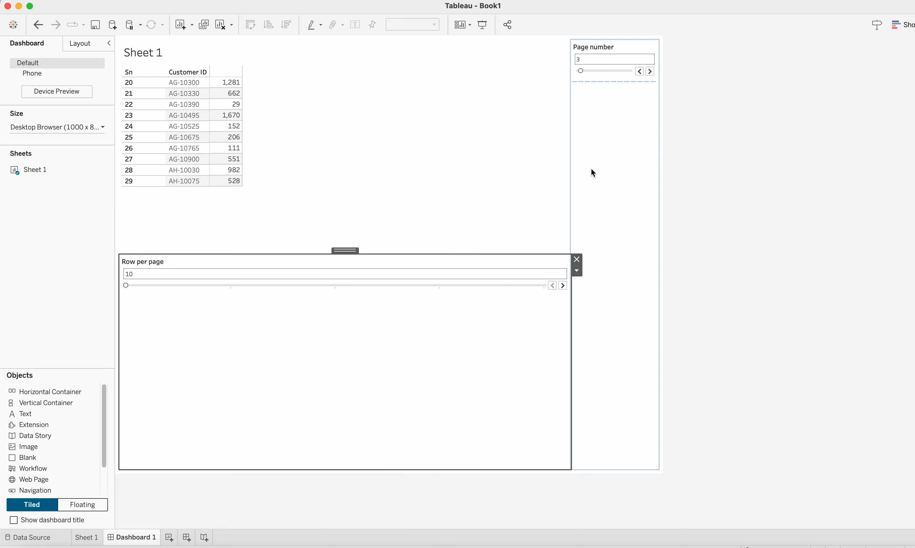
# Step: Move the Page number filter card beside the Row per page control
pyautogui.click(609, 52)
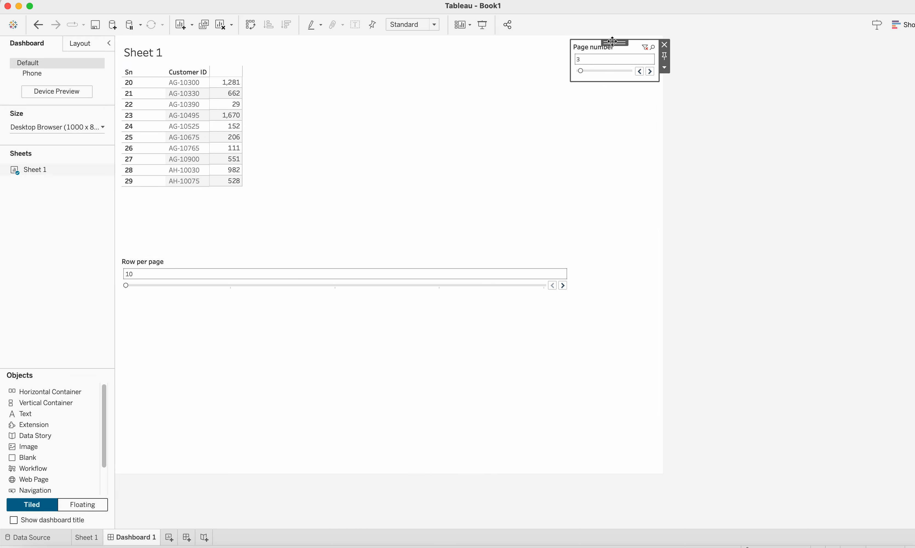
pyautogui.moveTo(612, 40); pyautogui.dragTo(390, 305)
pyautogui.click(352, 440)
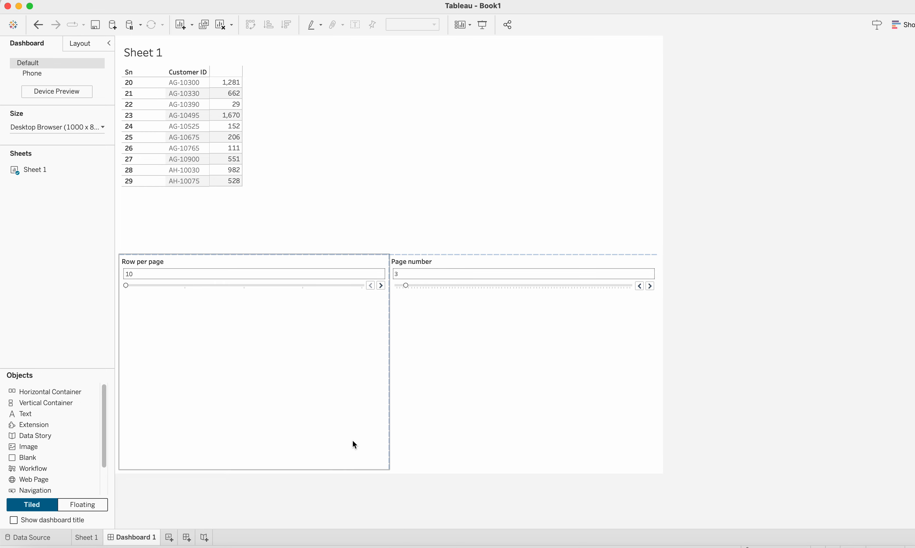
# Step: Enlarge the table area by lowering the top edge of the controls' row
pyautogui.click(308, 218)
pyautogui.moveTo(303, 255); pyautogui.dragTo(337, 364)
pyautogui.click(288, 384)
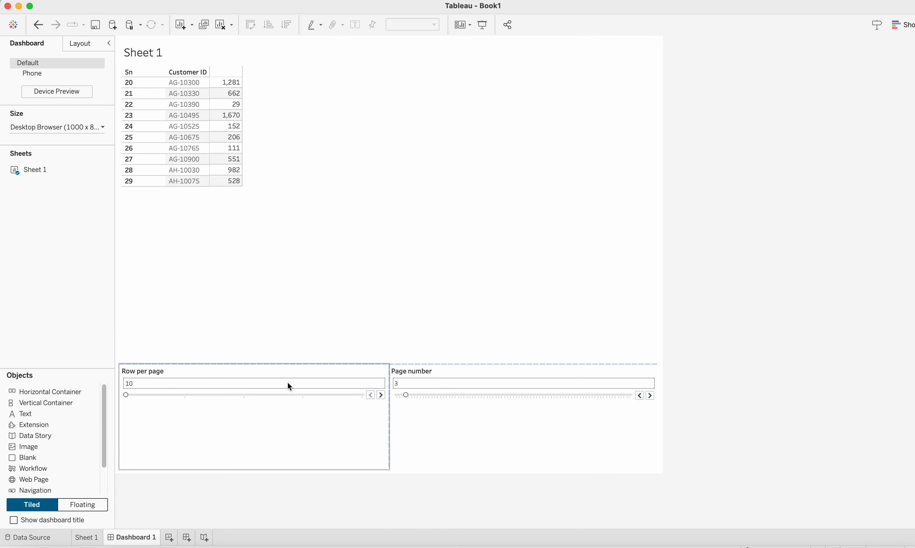
# Step: Step the Page number filter back to page 1
pyautogui.click(447, 398)
pyautogui.click(640, 396)
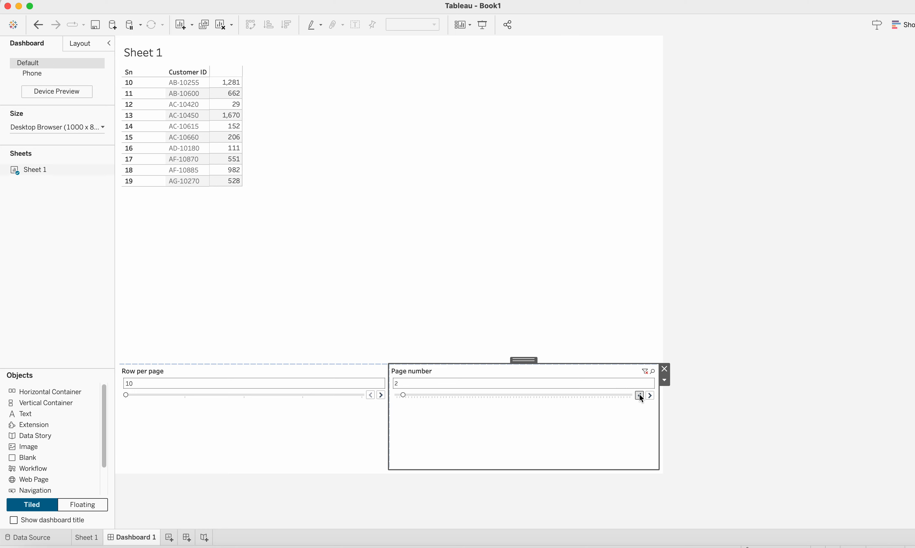
pyautogui.click(640, 396)
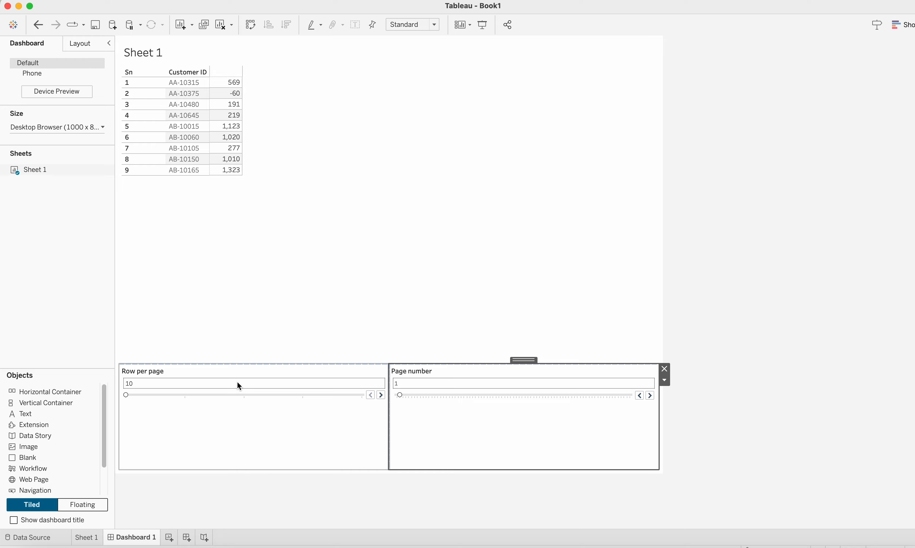
# Step: Increase Row per page to 30 and scroll through the longer table
pyautogui.click(381, 396)
pyautogui.click(381, 395)
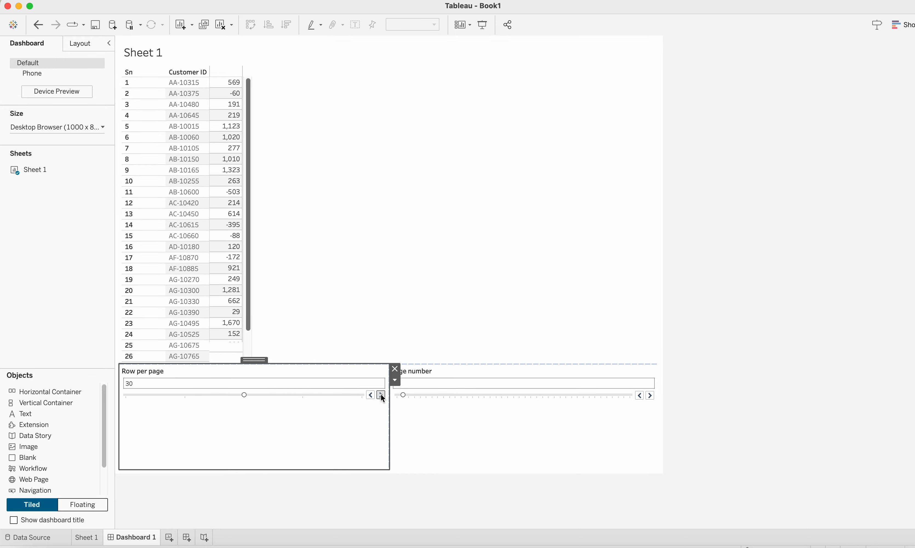
pyautogui.scroll(-3, 208, 312)
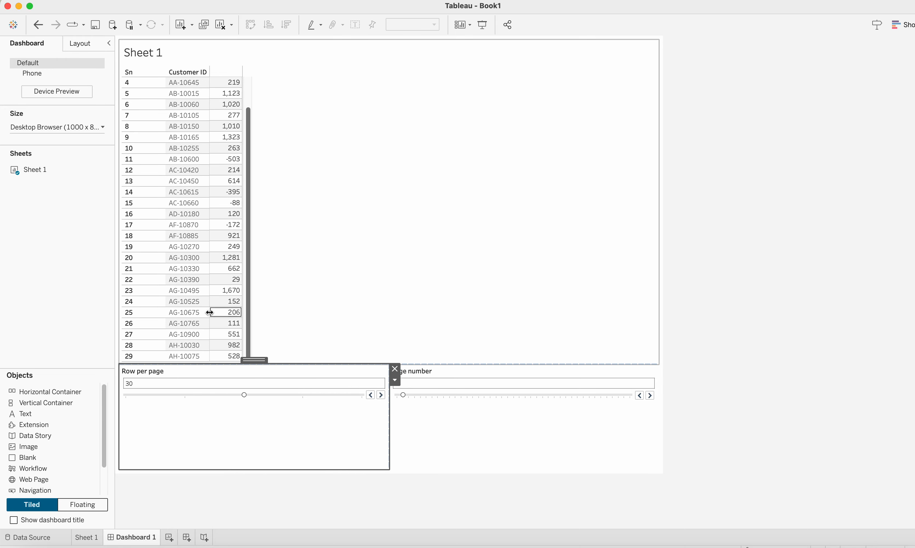
pyautogui.scroll(3, 210, 312)
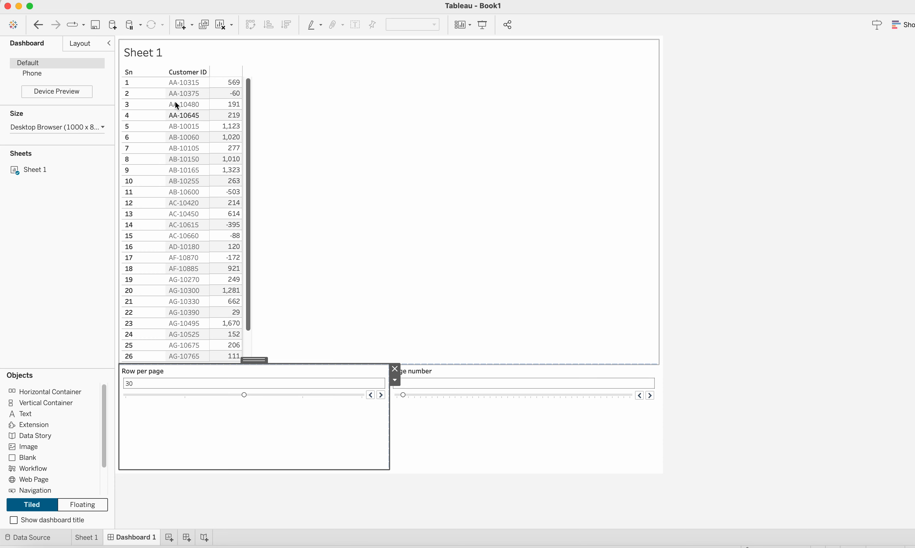